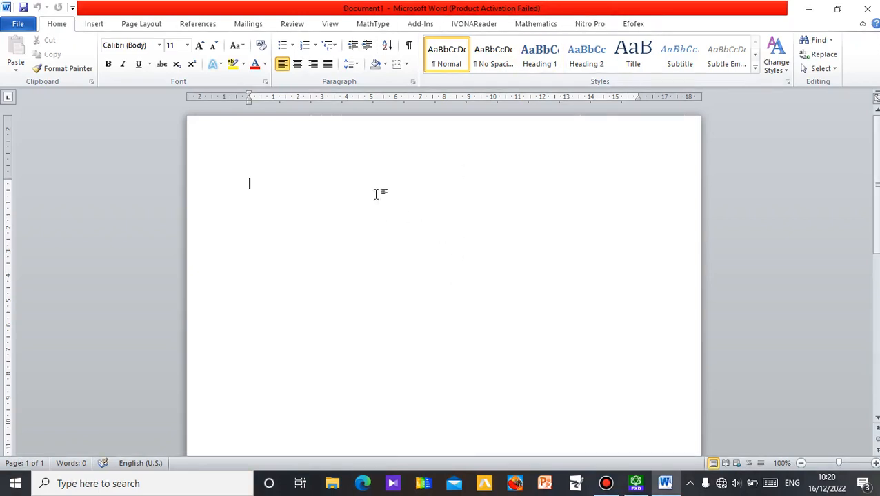
Start a new FX Draw drawing from the Word document and hide the background grid on its canvas.
left_click(633, 24)
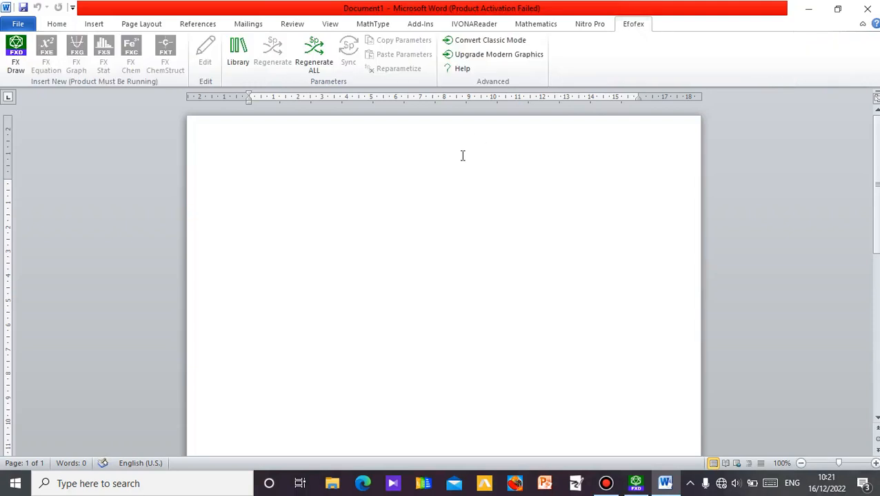
left_click(17, 63)
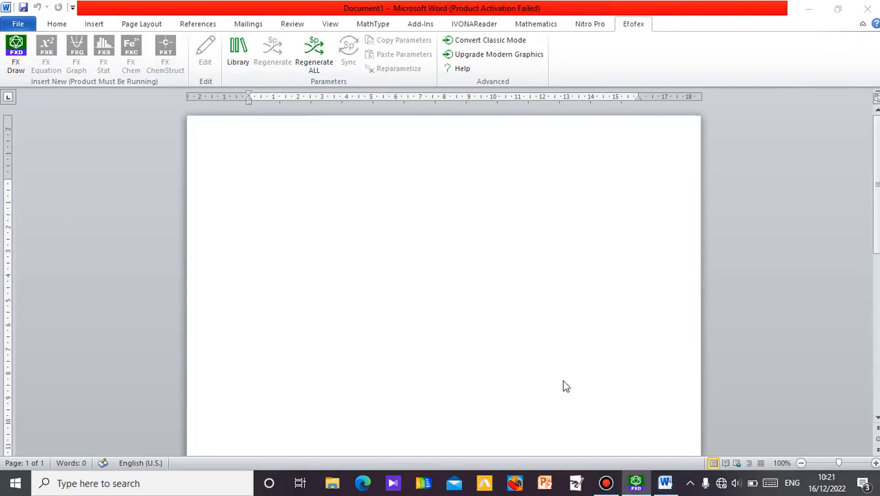
mouse_move(635, 483)
left_click(574, 410)
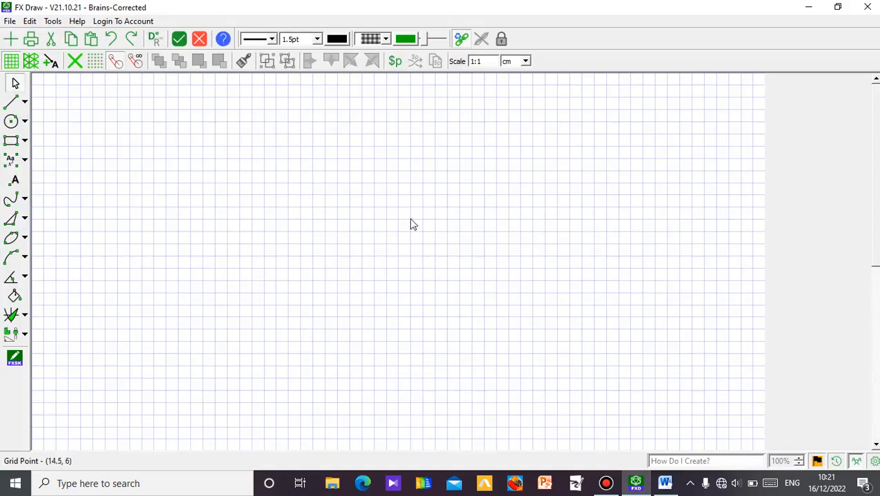
left_click(11, 61)
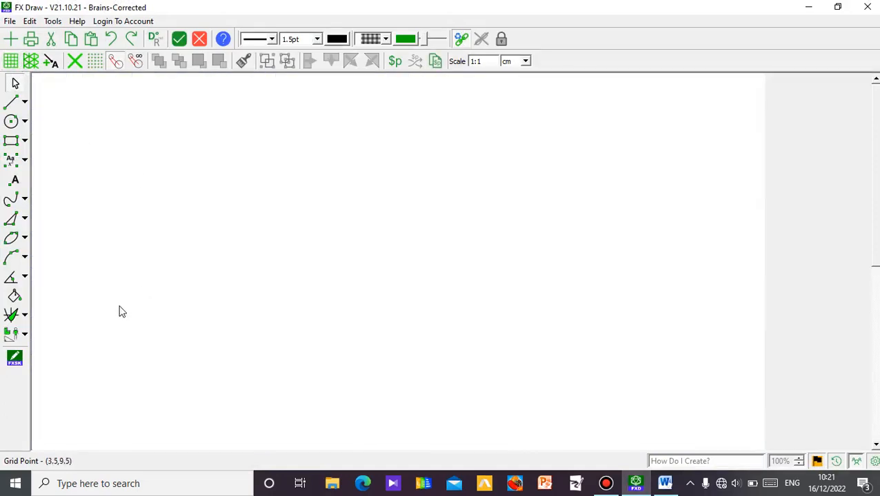
Draw a graph paper about seven and a half major squares wide and almost seven high in the middle of the canvas.
left_click(25, 317)
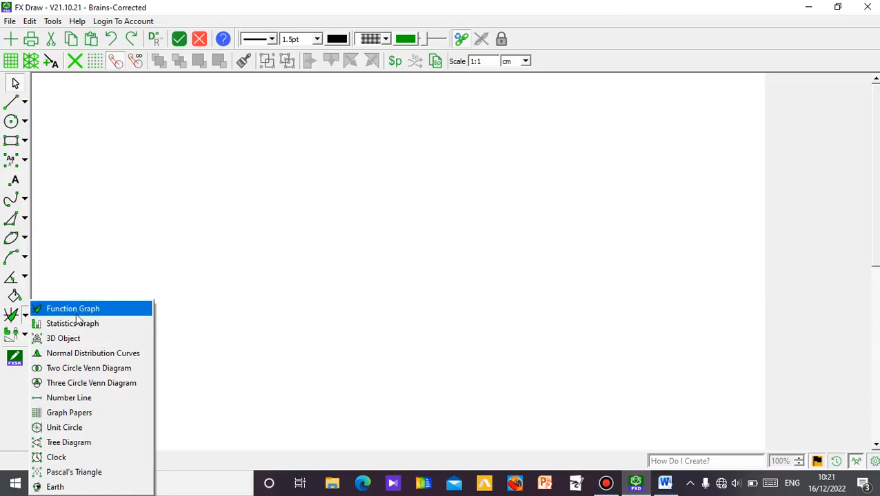
left_click(100, 412)
left_click_drag(227, 96, 590, 427)
left_click(16, 85)
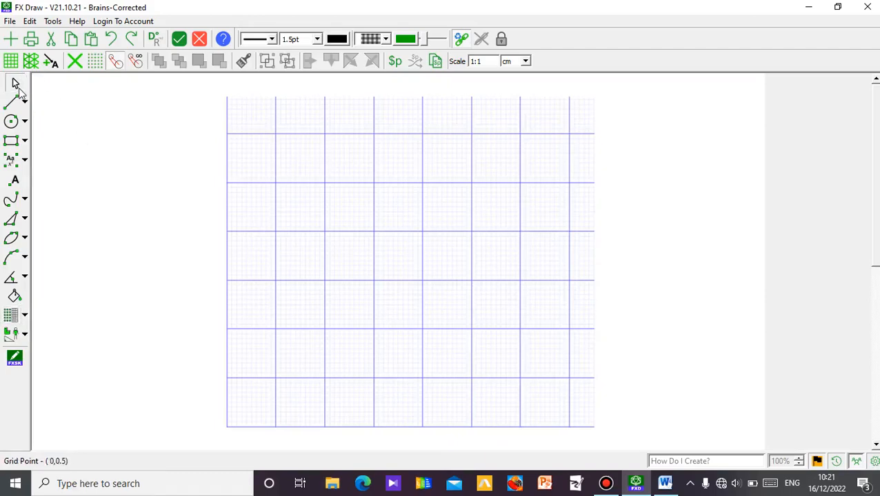
Enlarge the graph paper to eight by seven full major squares and move it slightly down the canvas.
left_click(578, 250)
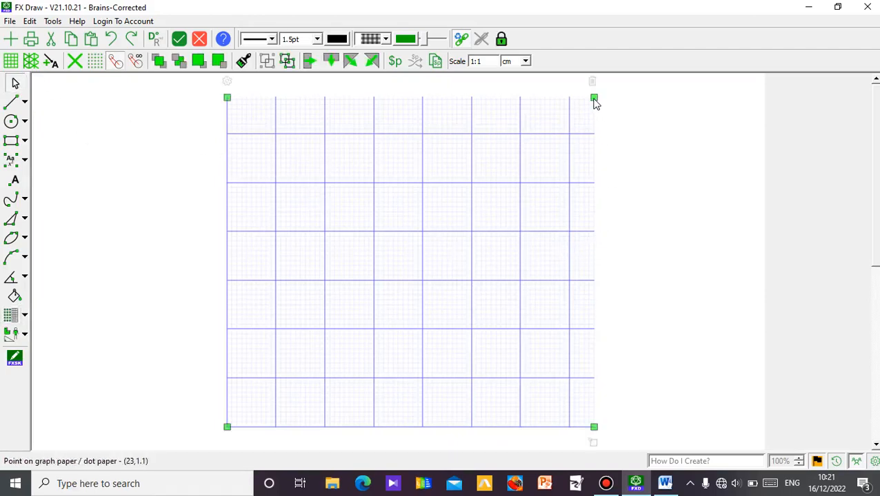
left_click_drag(595, 101, 619, 102)
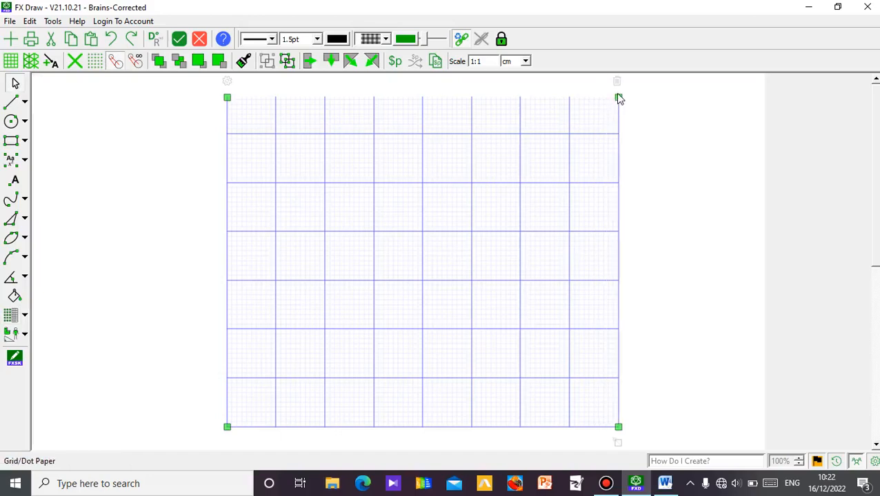
left_click_drag(618, 99, 619, 96)
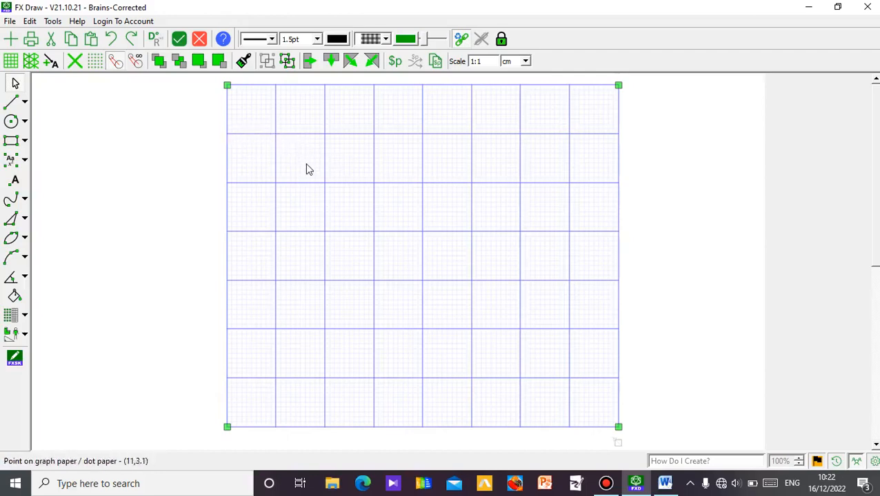
left_click_drag(307, 169, 304, 181)
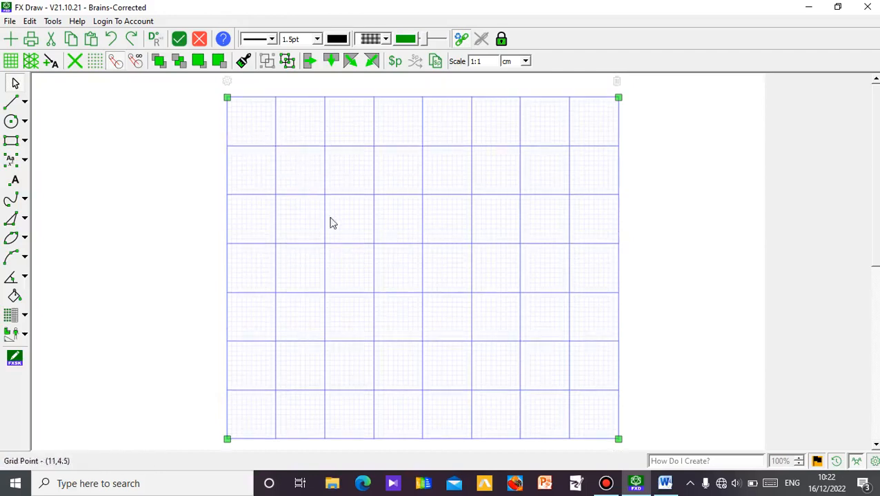
Keep the graph paper type as Grid and set its major size to 2cm and minor size to 0.2cm.
left_click(228, 83)
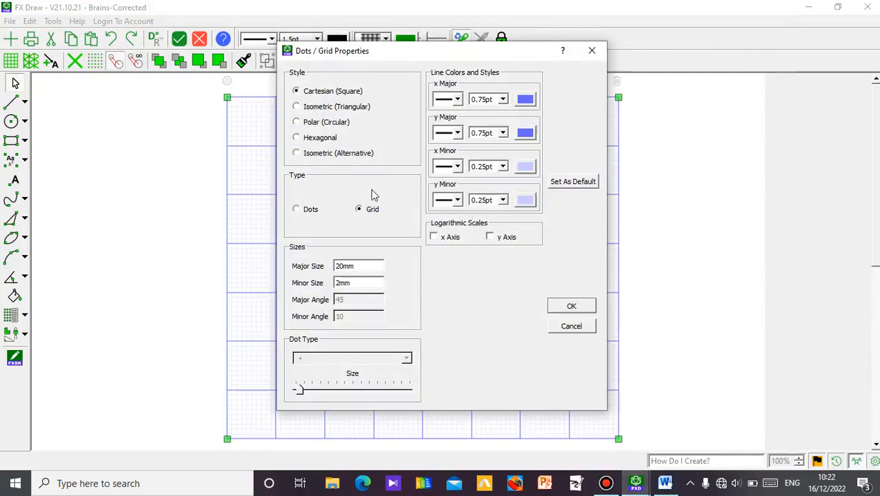
left_click(296, 211)
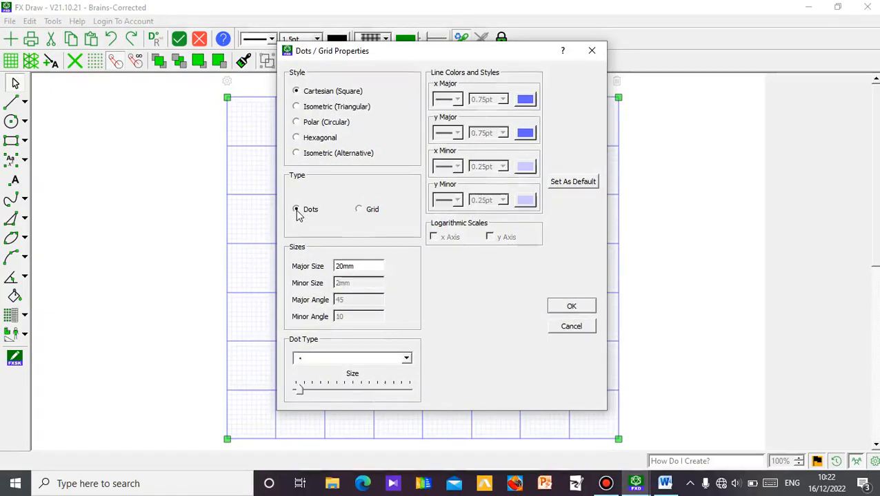
left_click(359, 210)
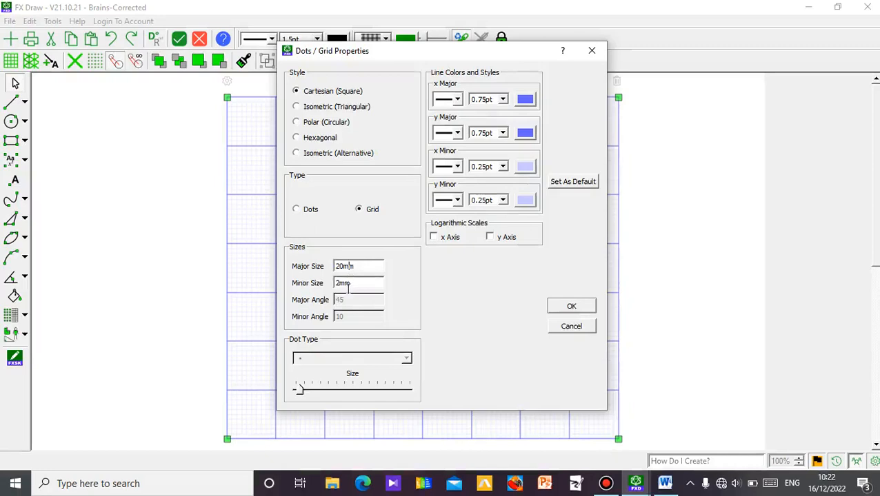
key("BackSpace")
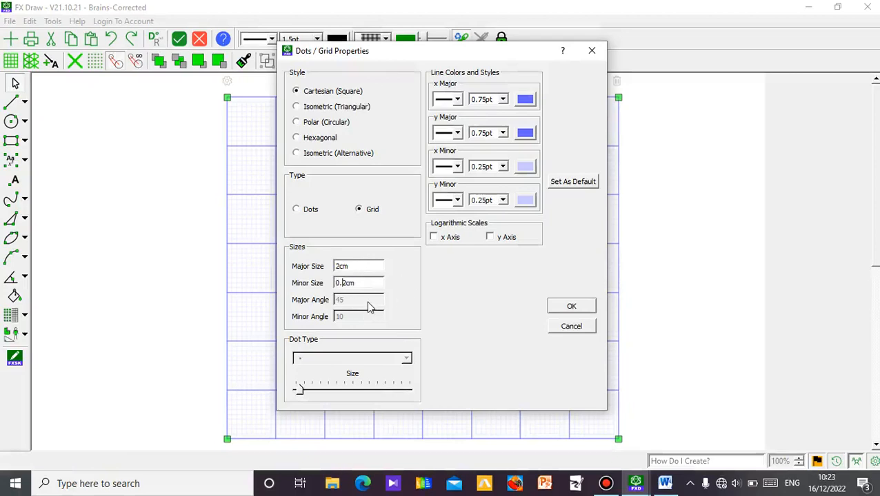
left_click(575, 310)
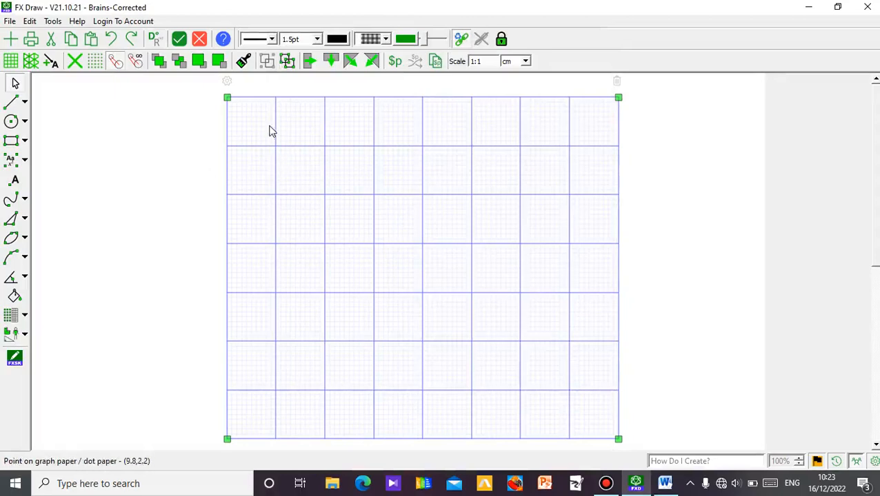
Set the graph paper's x major lines to 1pt width and red, keeping the solid line style.
left_click(229, 82)
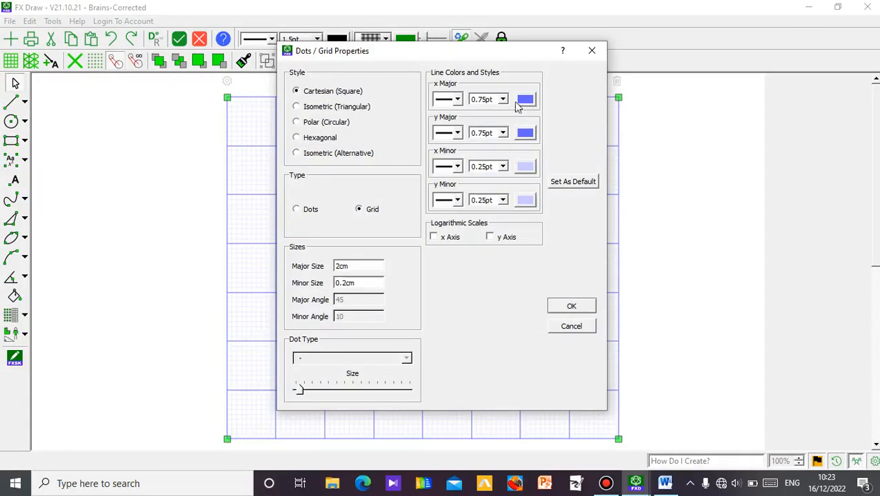
left_click(459, 100)
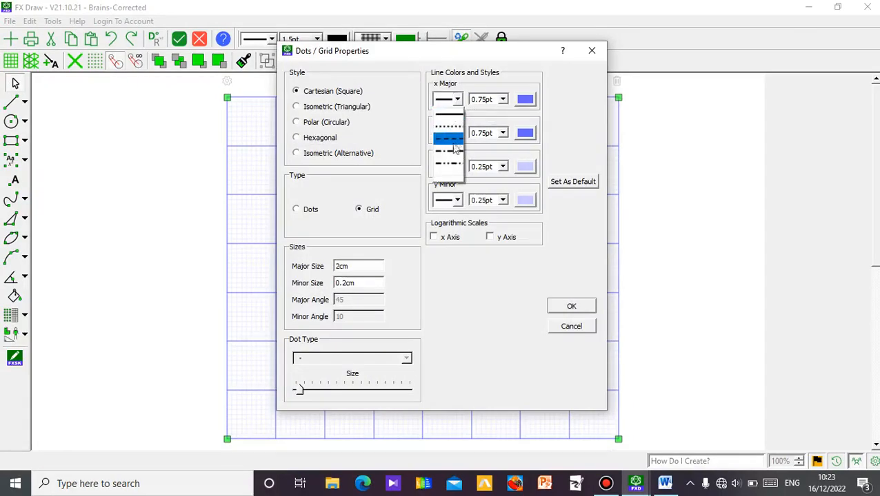
left_click(456, 100)
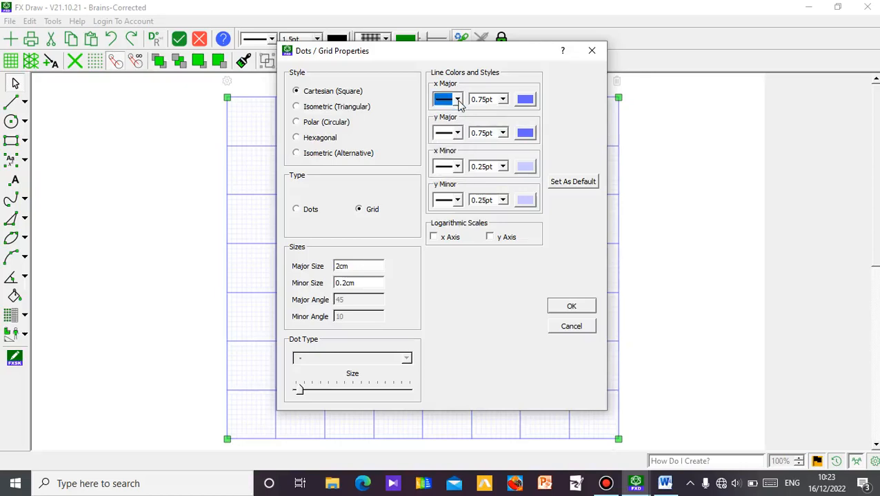
left_click(502, 100)
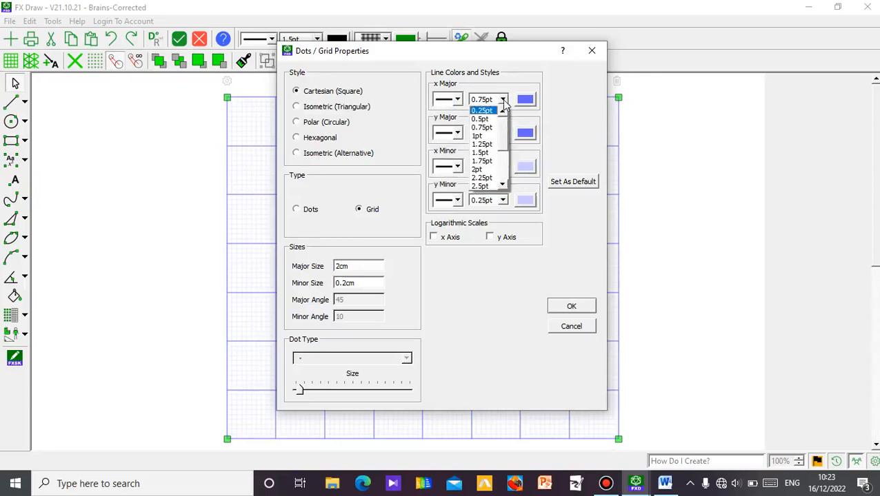
left_click(488, 136)
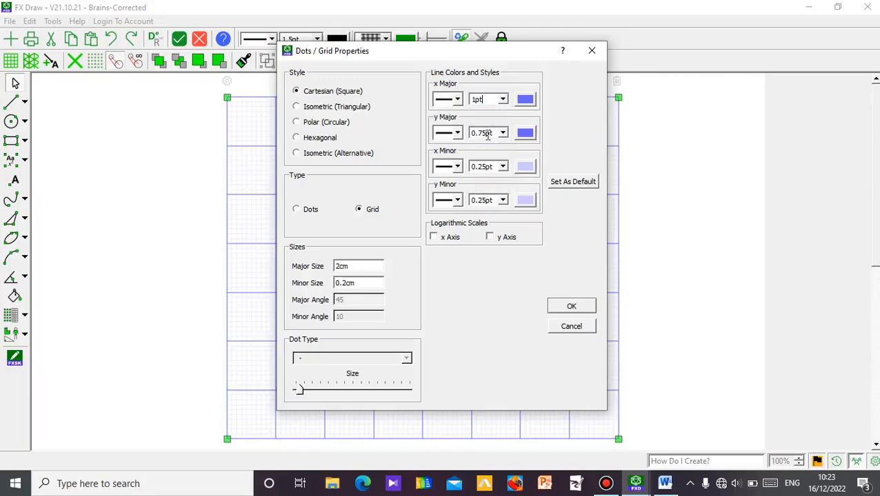
left_click(525, 101)
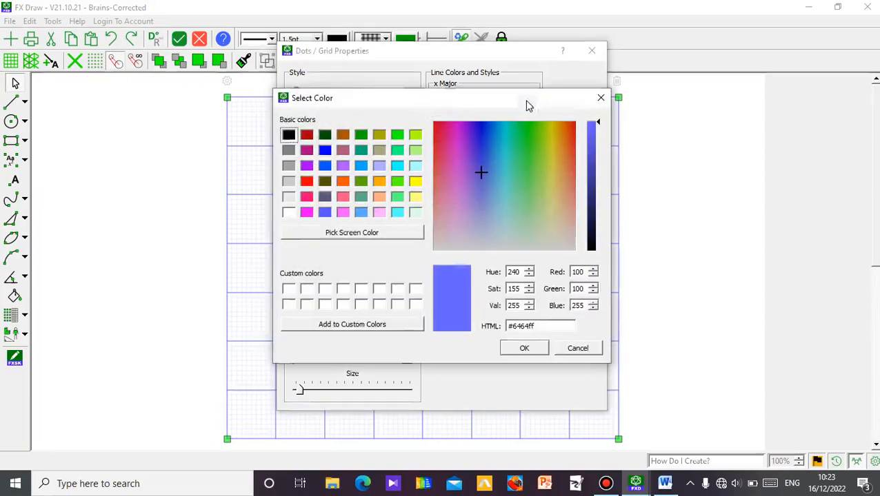
left_click(306, 182)
left_click(517, 348)
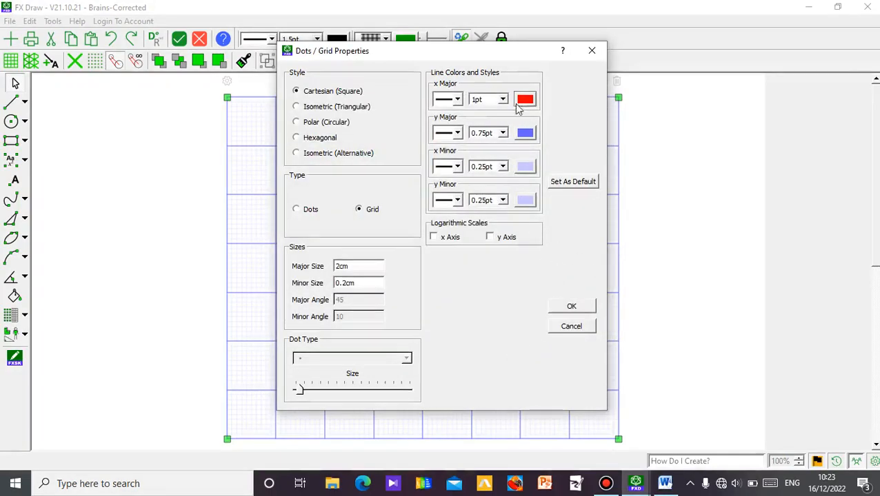
Set the y major lines to 1pt width and red, and apply the grid properties.
left_click(503, 133)
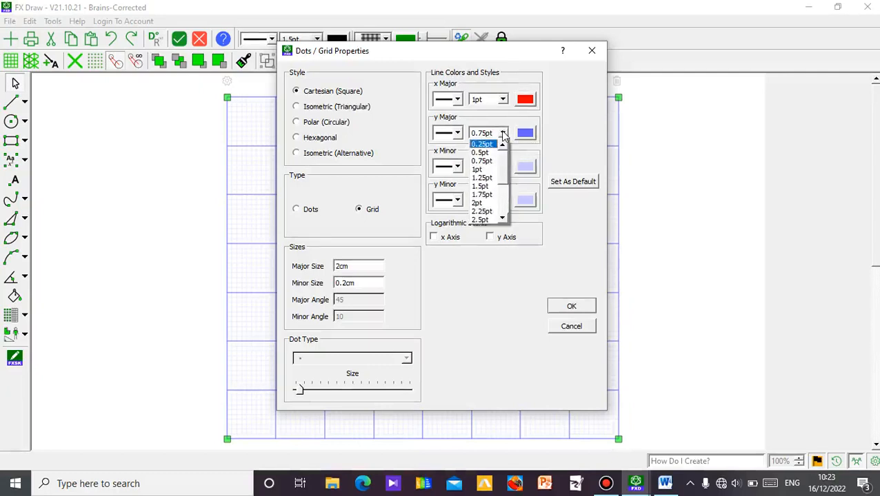
left_click(485, 170)
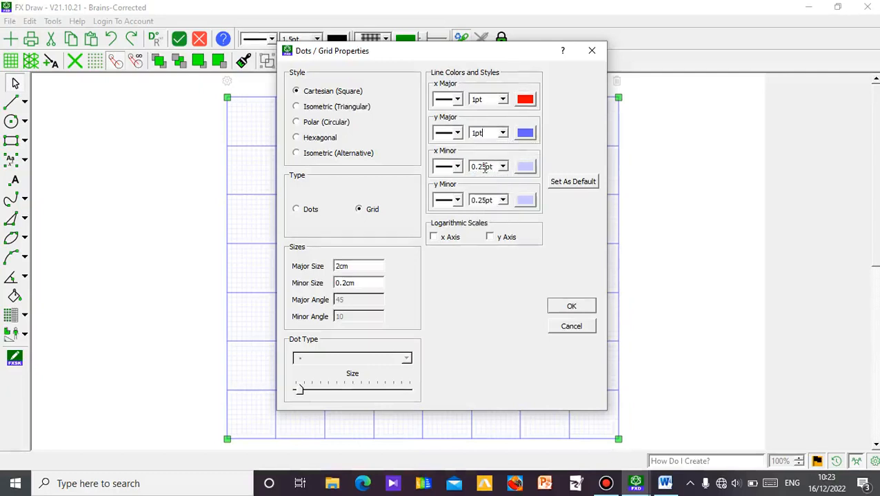
left_click(525, 135)
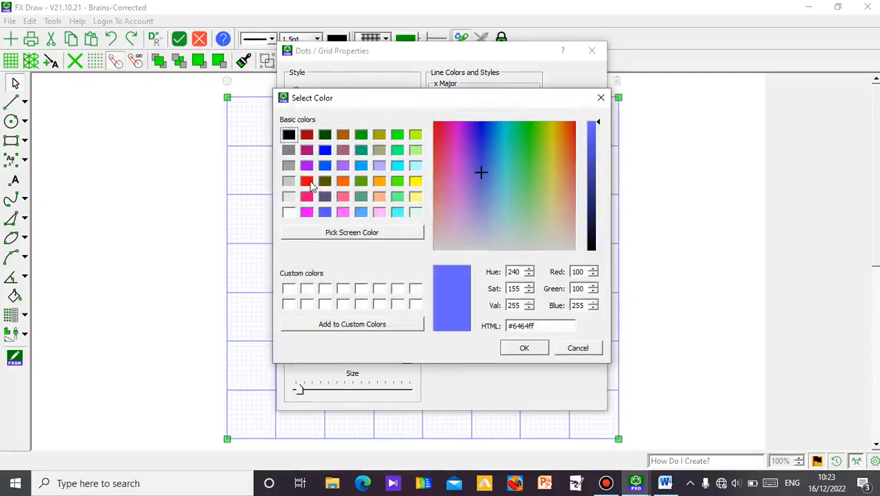
left_click(307, 181)
left_click(524, 348)
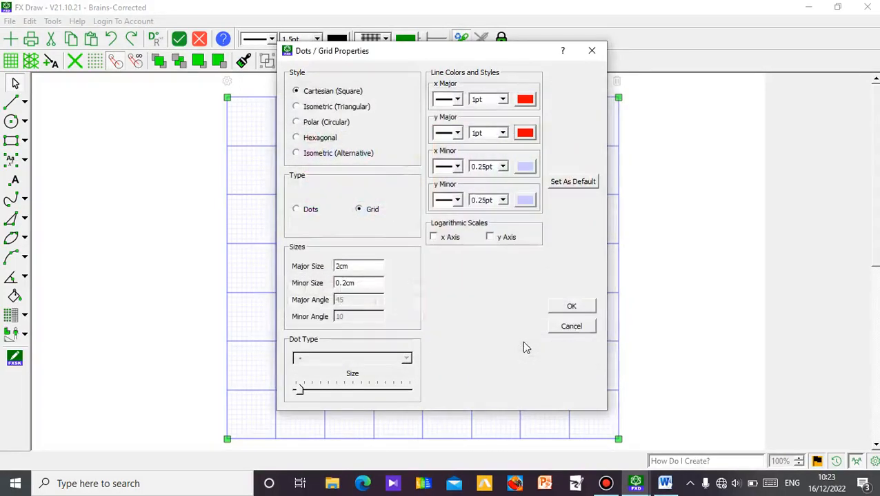
left_click(572, 307)
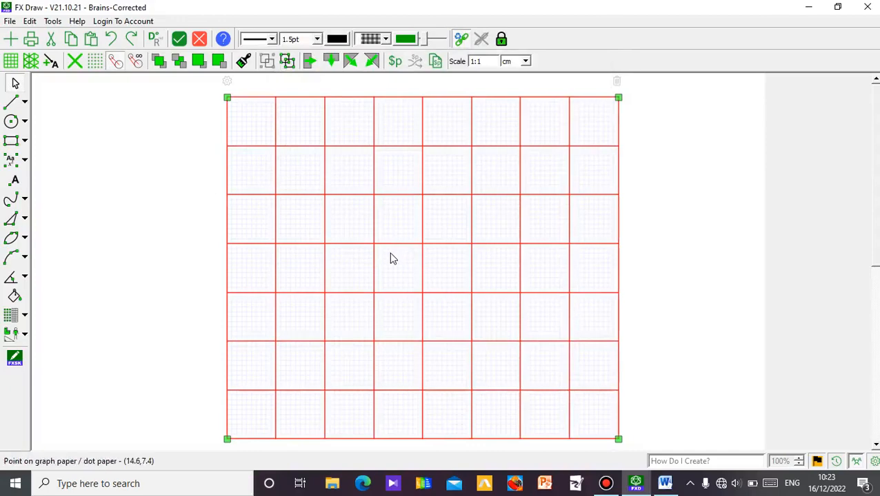
Place the finished graph paper in the Word document and move it up to the top margin of the page.
left_click(159, 199)
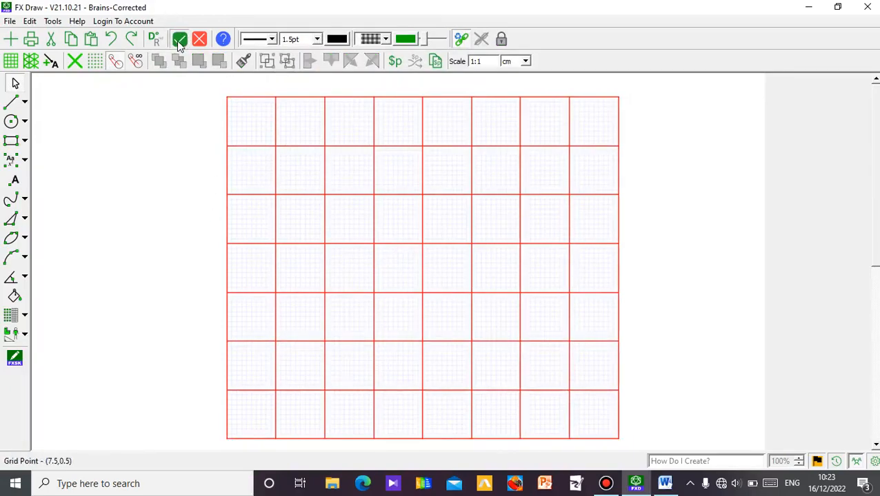
key("alt+Tab")
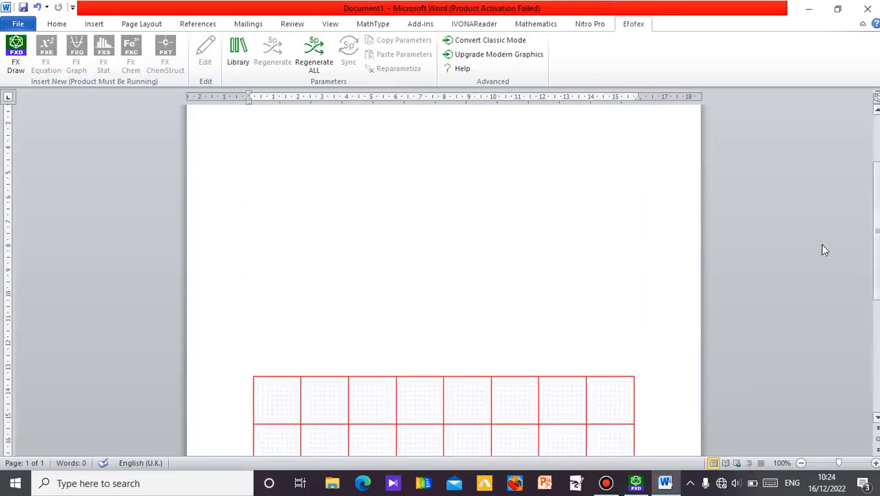
left_click_drag(551, 411, 546, 169)
left_click_drag(878, 193, 877, 145)
left_click_drag(492, 241, 495, 213)
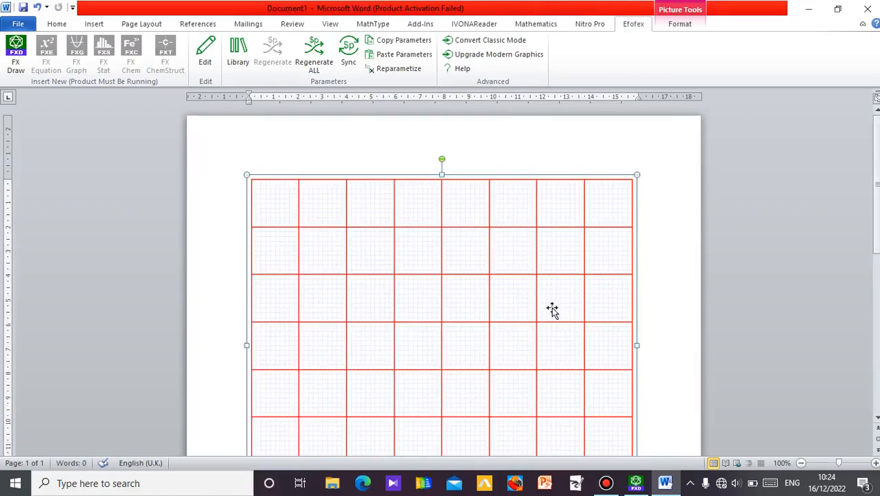
left_click(669, 339)
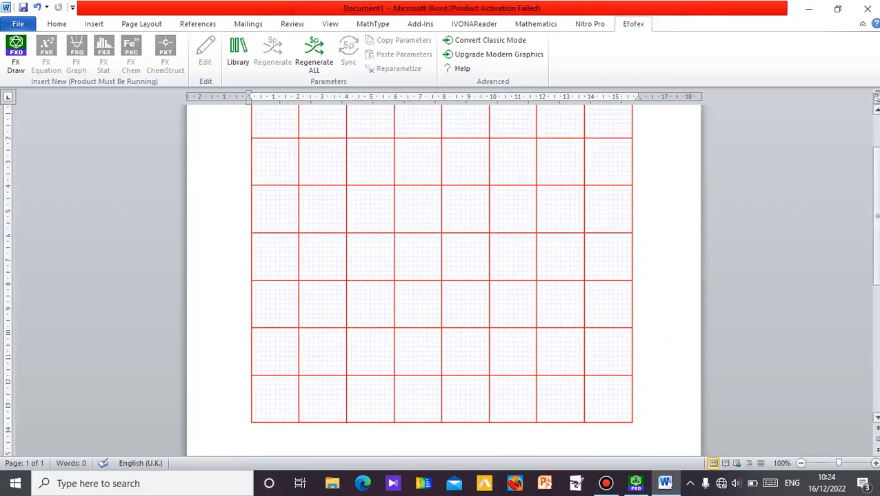
mouse_move(878, 233)
left_mouse_down()
mouse_move(878, 210)
mouse_move(876, 224)
left_mouse_up()
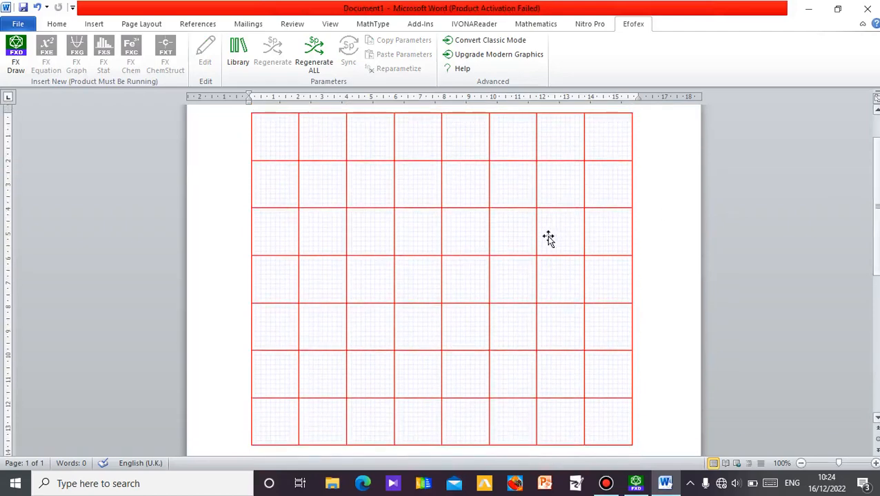
Reopen the inserted graph paper in FX Draw and set its major size to 1cm, keeping the other grid properties.
left_click(446, 276)
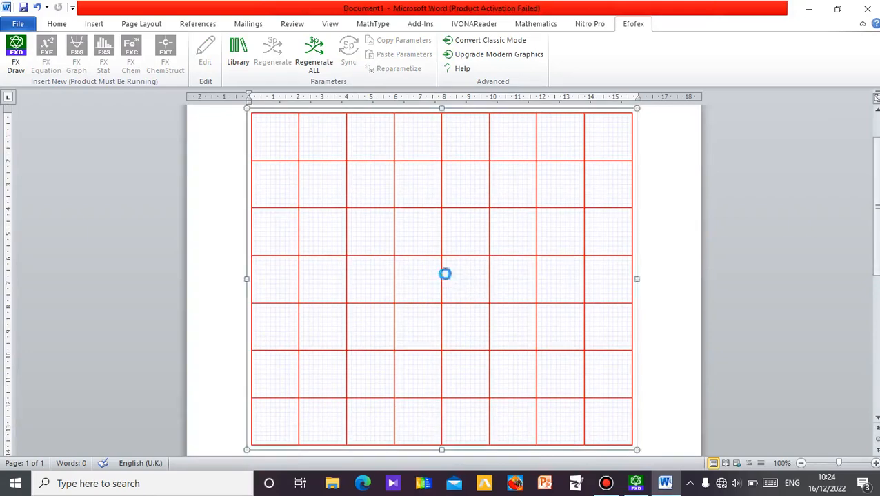
left_click(209, 70)
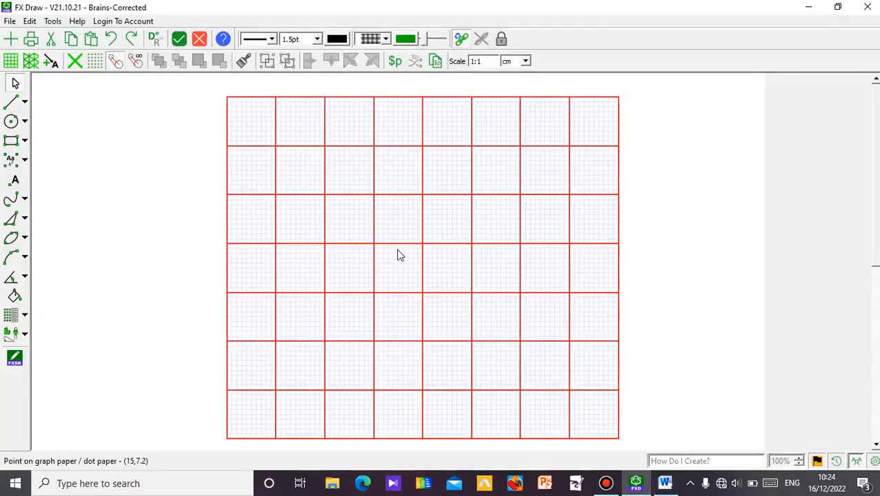
left_click(255, 220)
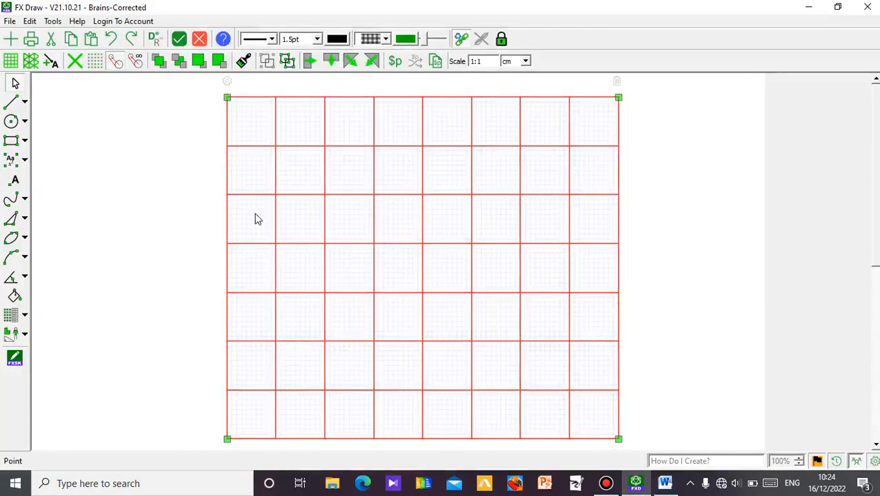
left_click(228, 82)
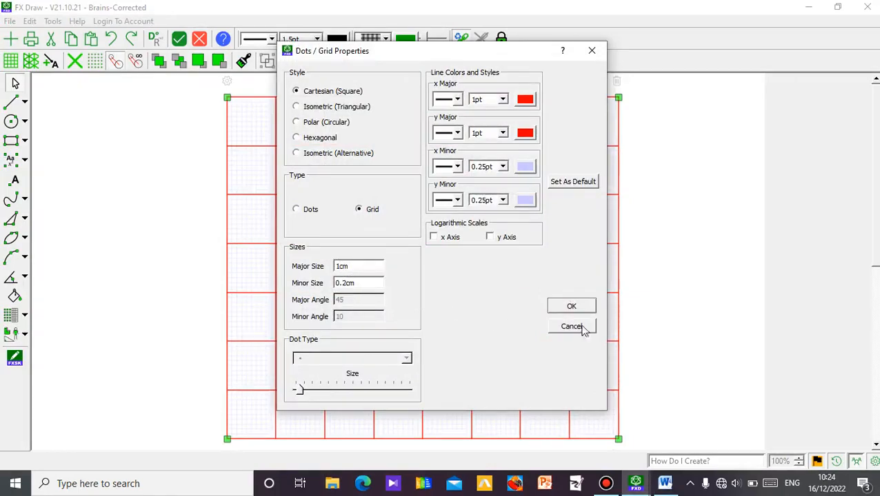
left_click(571, 306)
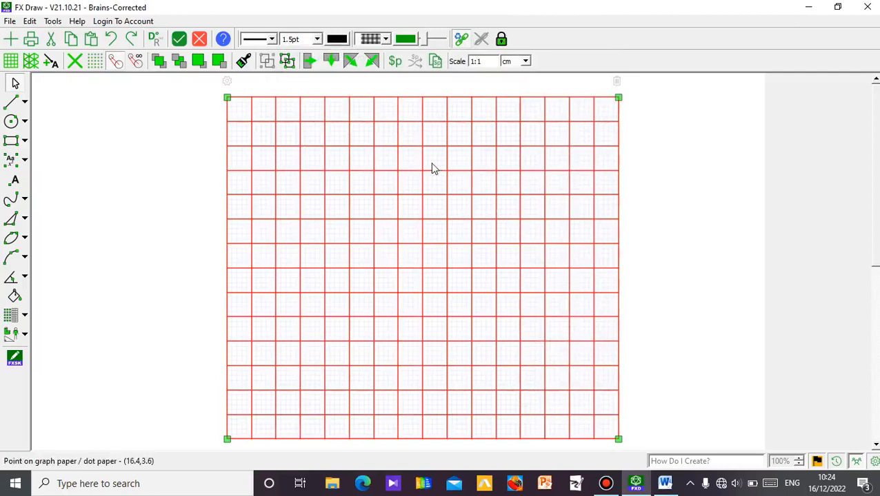
left_click(152, 216)
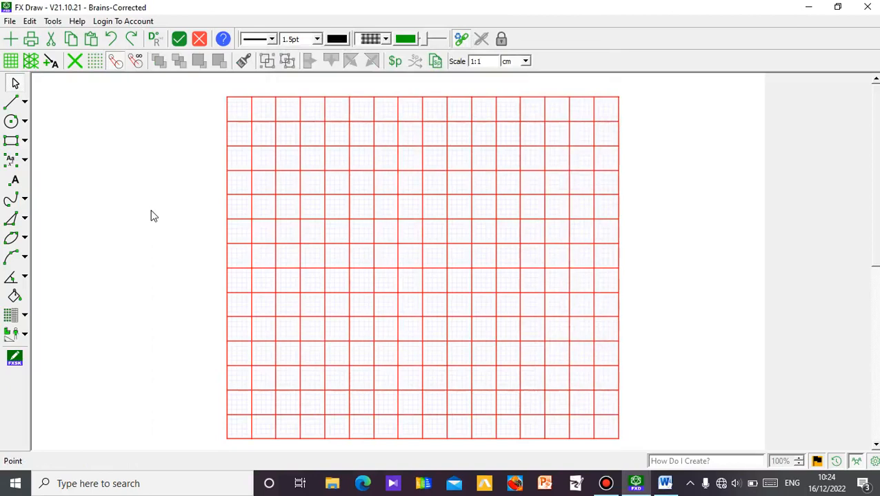
Choose Vector Line as the standard default line type for the Line tool.
left_click(26, 104)
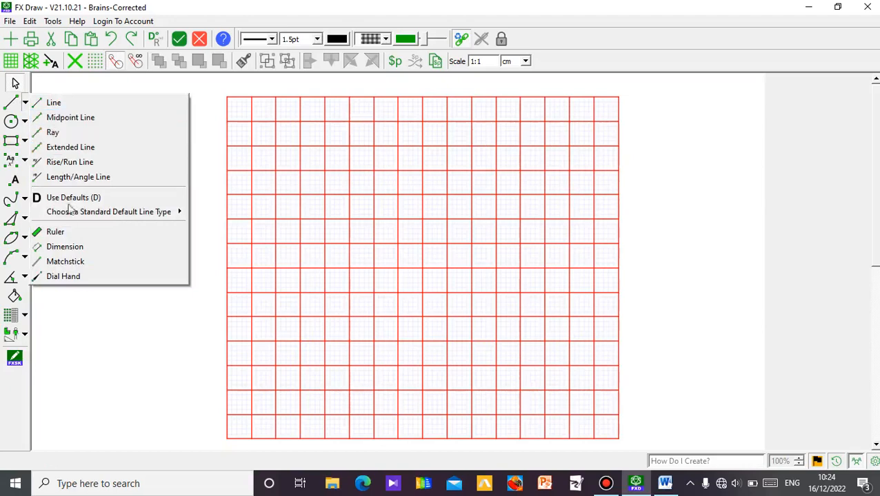
mouse_move(108, 213)
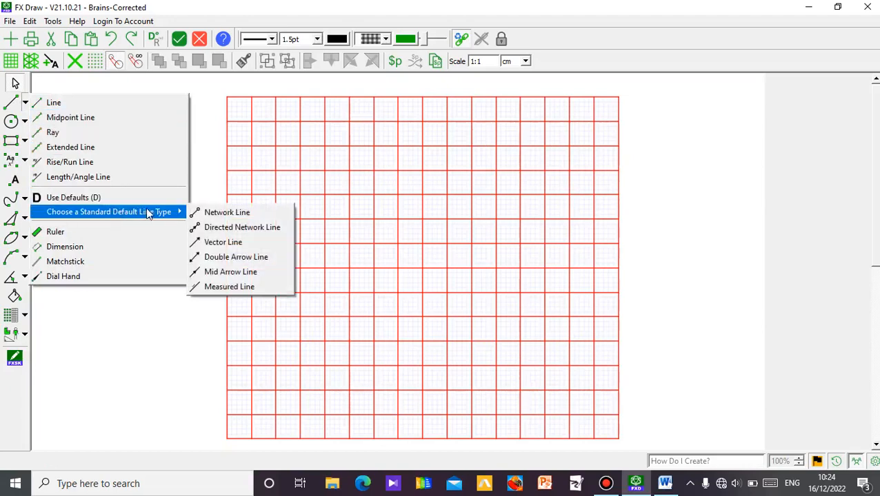
left_click(232, 242)
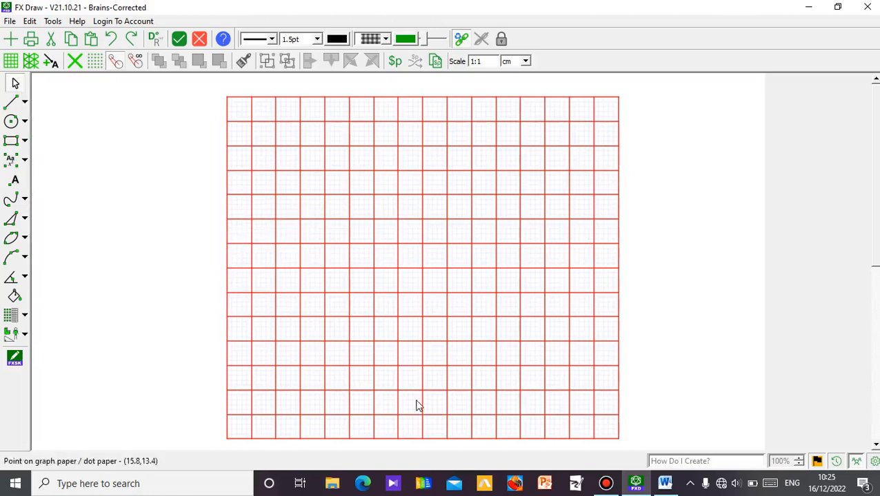
left_click_drag(423, 445, 413, 184)
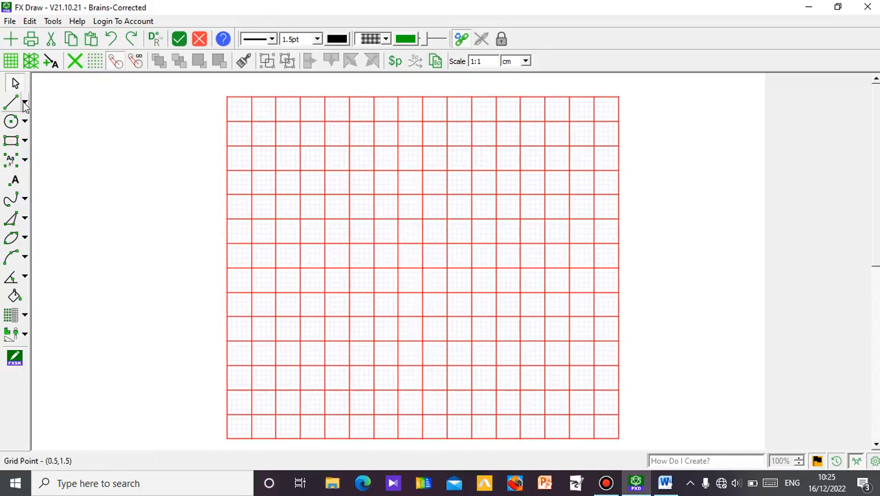
left_click(24, 104)
mouse_move(178, 212)
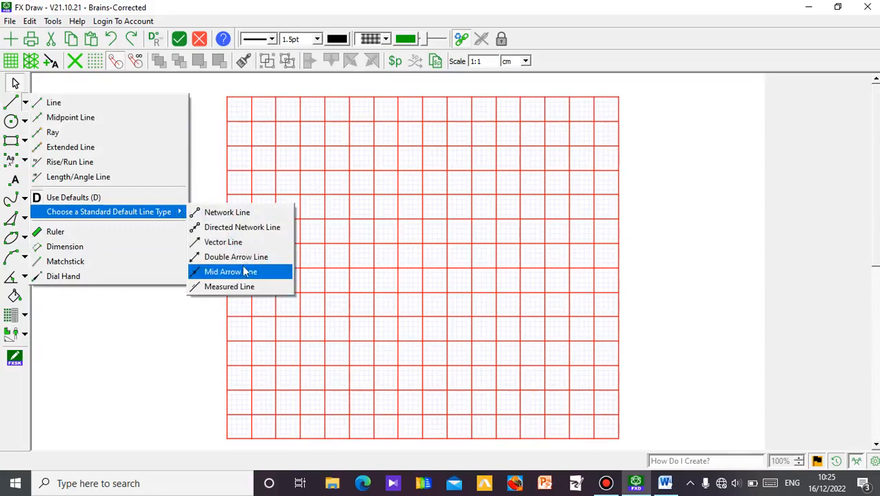
left_click(241, 255)
left_click(11, 105)
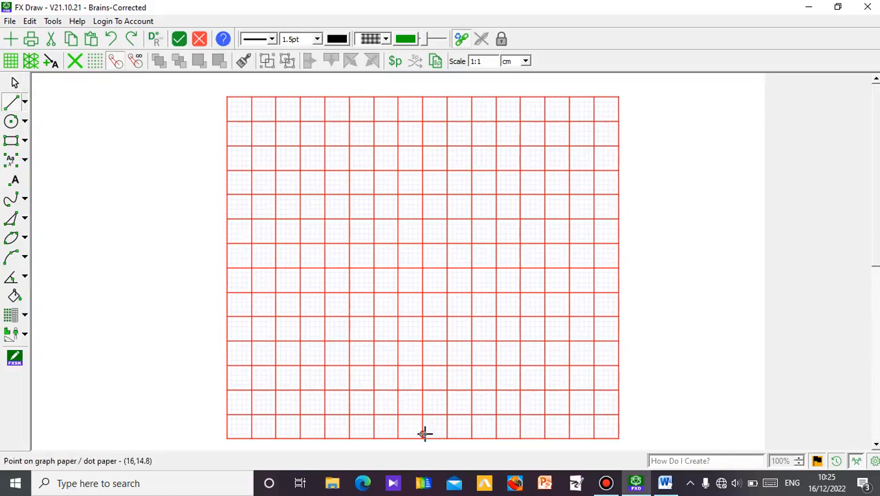
Draw an upward vertical axis about 14 cm long and a rightward horizontal axis about 16 cm long through the graph paper's centre.
left_click_drag(422, 440, 423, 98)
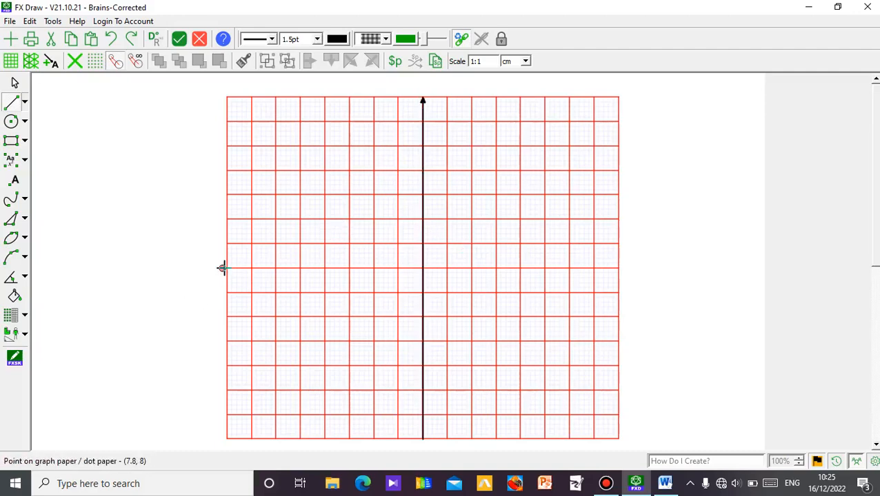
left_click_drag(222, 268, 614, 268)
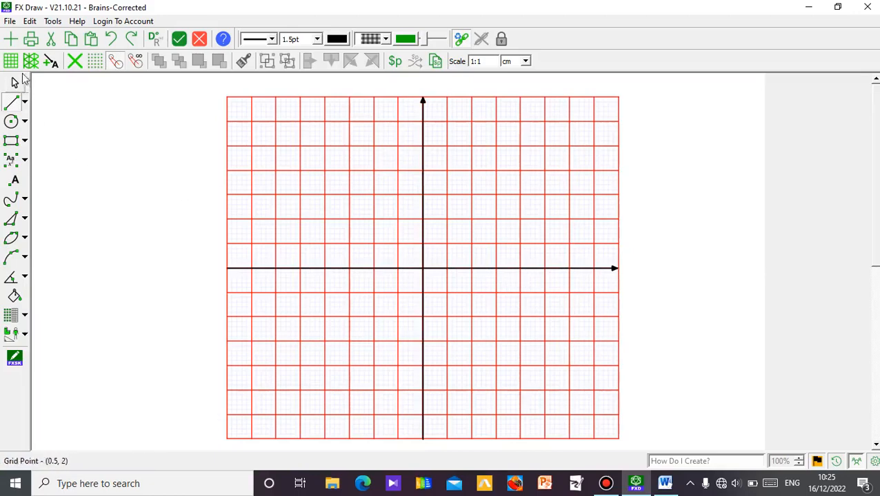
left_click(16, 82)
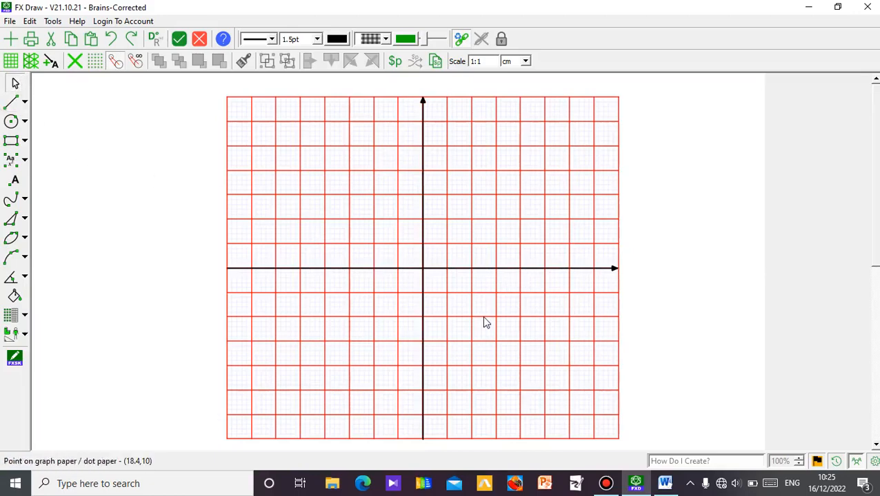
Add two text boxes beside the graph paper, reading "y-axis" and "x-axis".
left_click(12, 164)
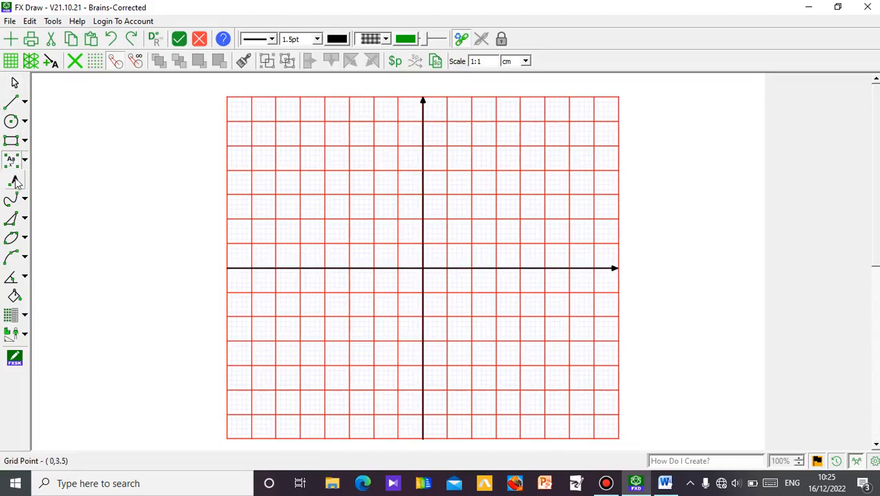
left_click(24, 160)
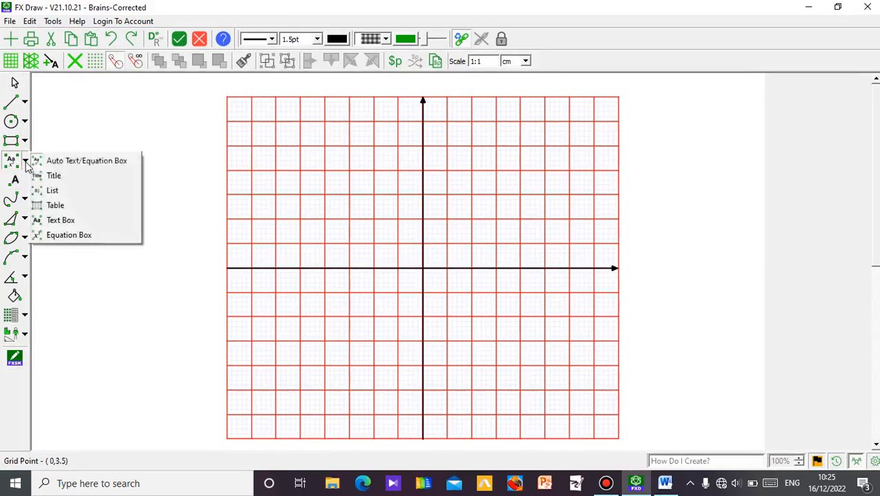
left_click(87, 221)
left_click(81, 173)
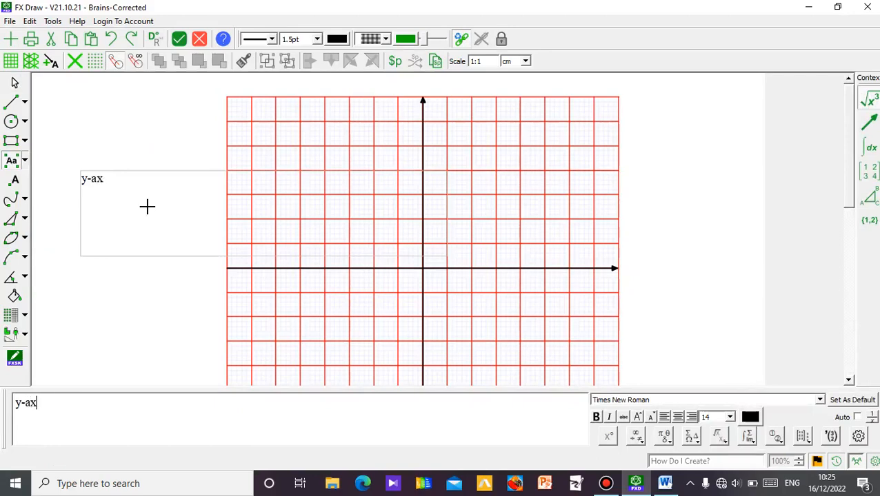
left_click(91, 286)
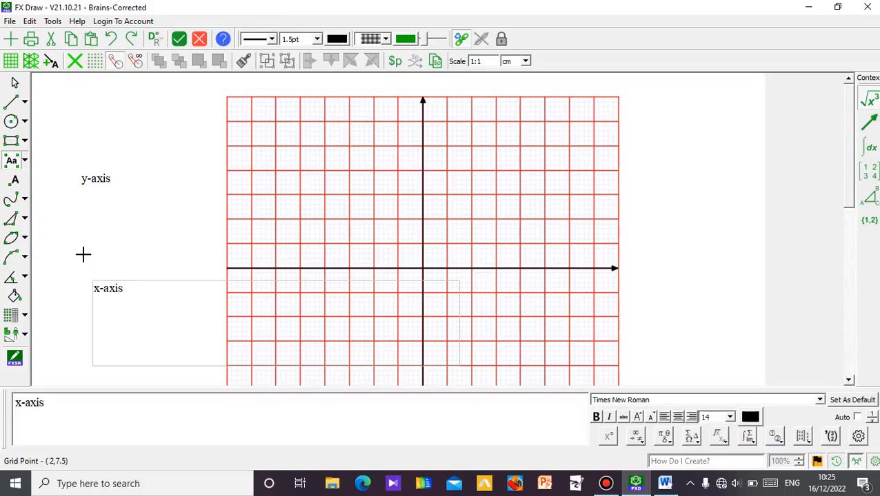
key("Escape")
left_click(16, 83)
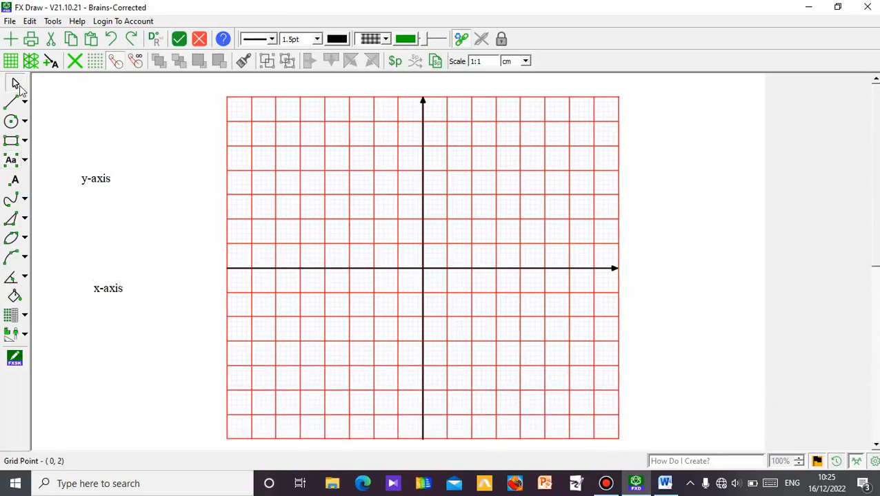
Move the y-axis label above the vertical arrow and the x-axis label beside the horizontal arrow's tip.
left_click(95, 183)
left_click_drag(96, 184, 424, 98)
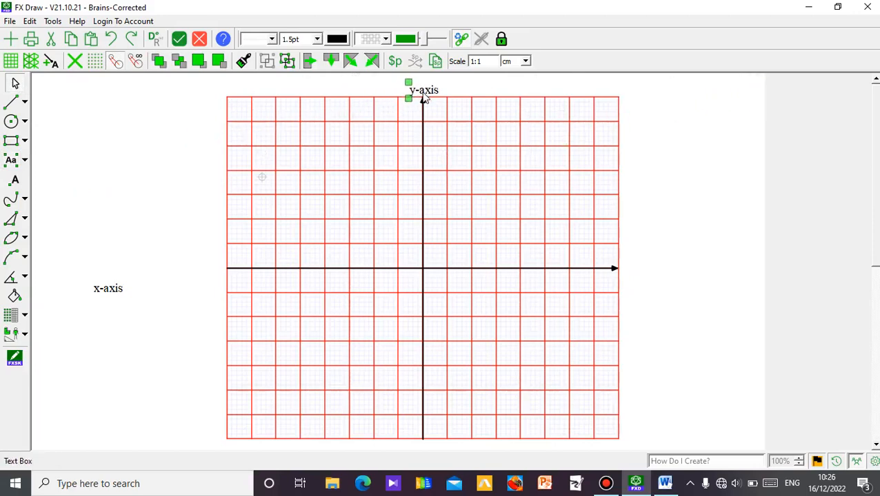
left_click(112, 291)
left_click_drag(112, 291, 642, 272)
left_click(654, 347)
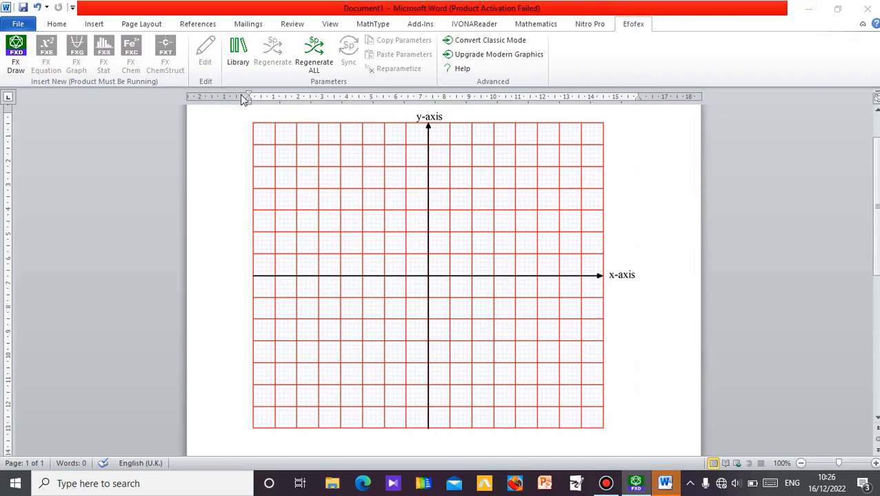
Reopen the labelled graph for editing, return to the Word document and look over the page.
left_click(342, 186)
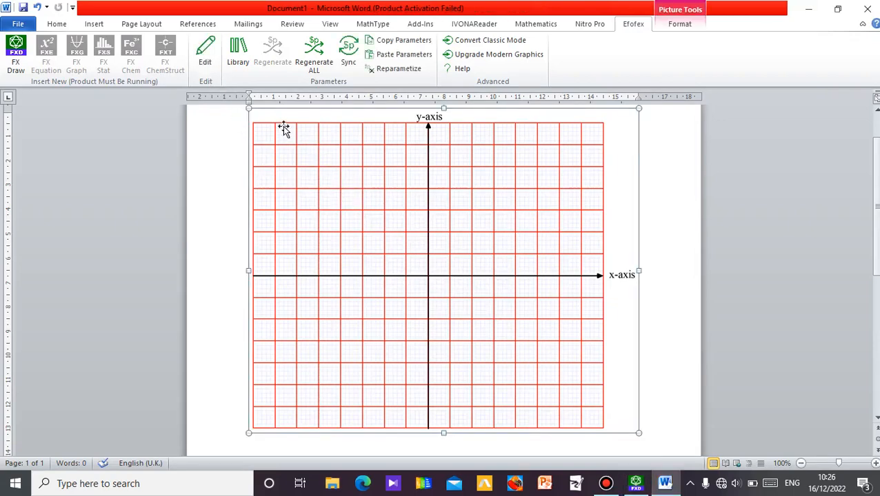
left_click(210, 54)
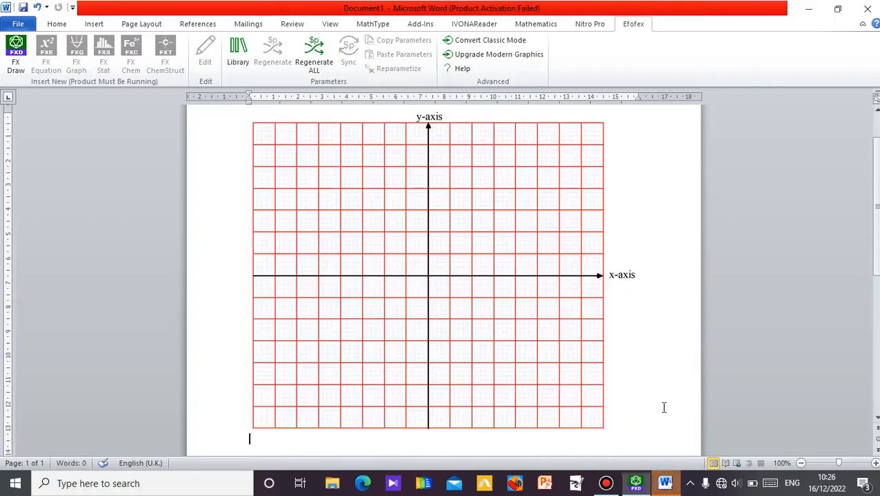
scroll(443, 276, "down", 4)
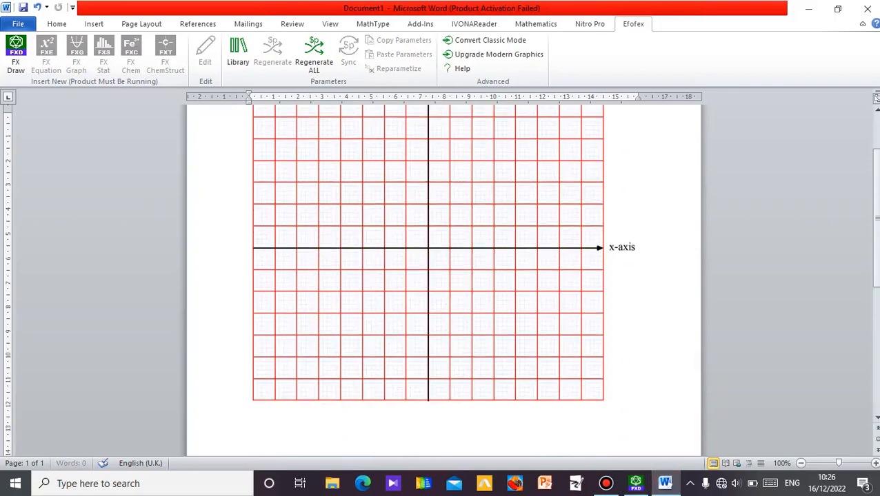
scroll(443, 276, "down", 3)
scroll(427, 276, "up", 6)
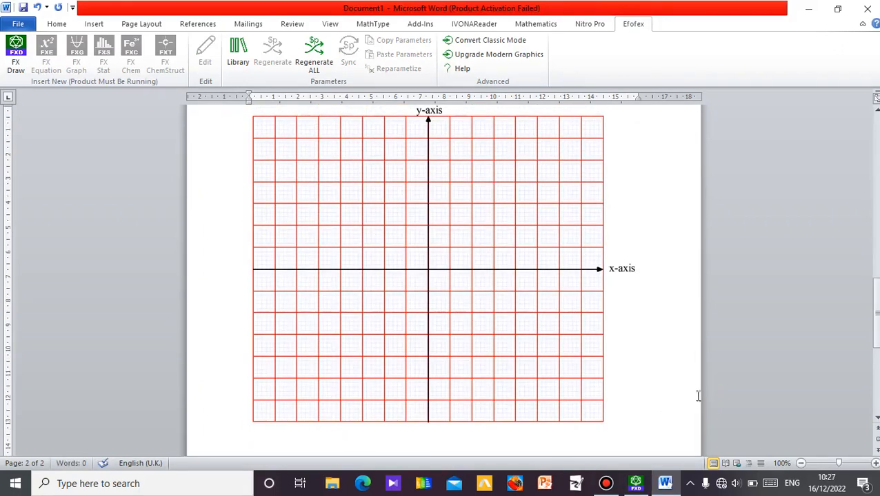
Add blank lines below the graph to continue on a new page of the document.
left_click_drag(877, 333, 877, 398)
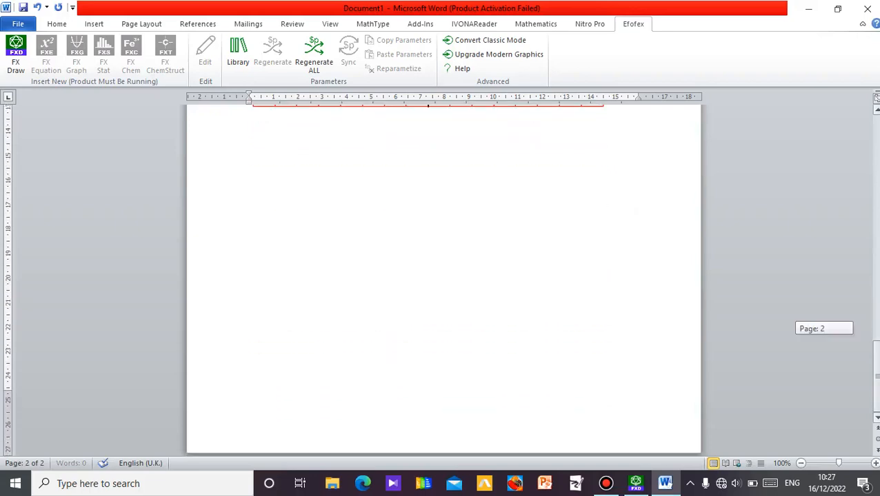
key("Return")
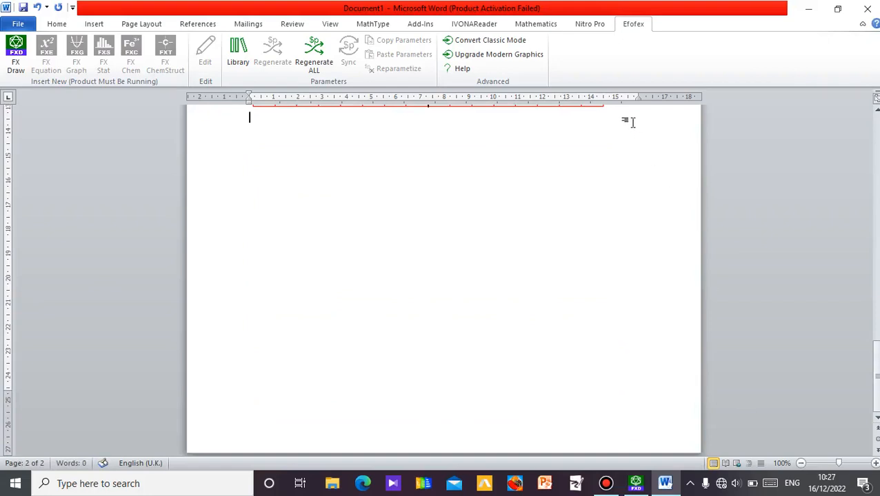
double_click(619, 112)
scroll(443, 276, "down", 3)
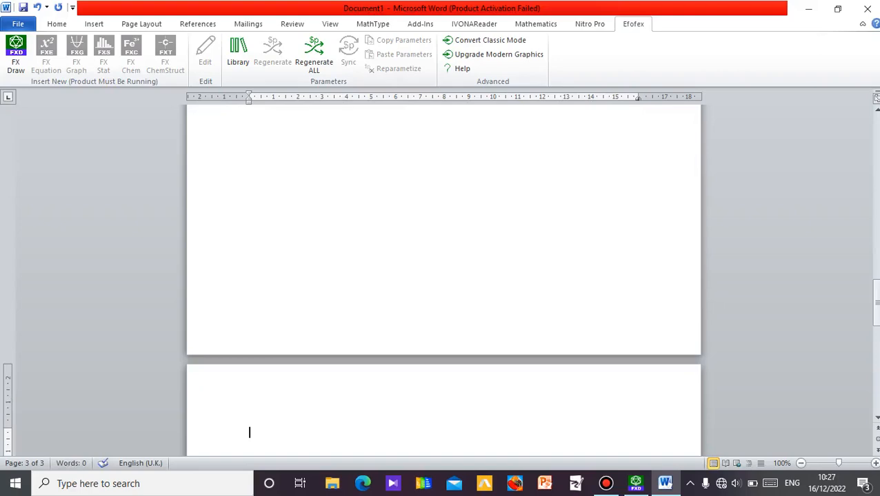
key("Return")
key("Return")
key("Return")
key("Return")
key("Return")
key("Return")
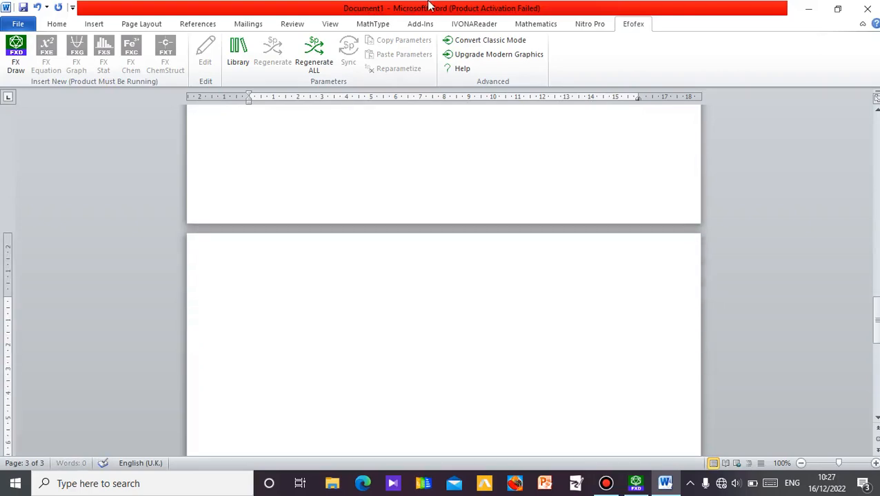
Start a new FX Draw graphic and draw a graph paper about 15.5 cm wide and 12 cm high.
left_click(16, 55)
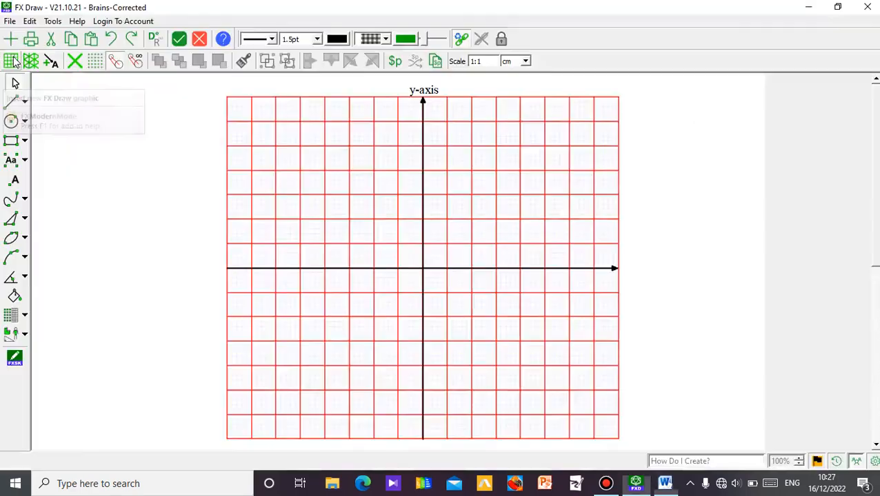
left_click(13, 63)
left_click(24, 317)
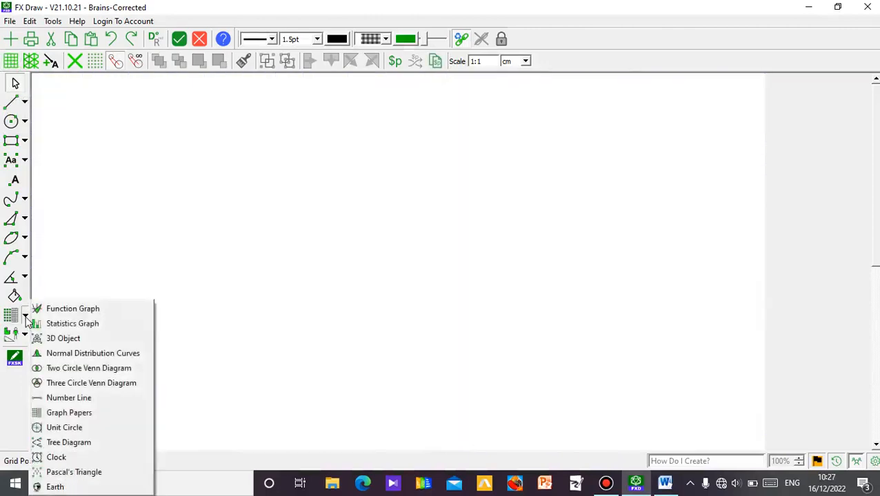
left_click(88, 414)
left_click_drag(227, 133, 607, 428)
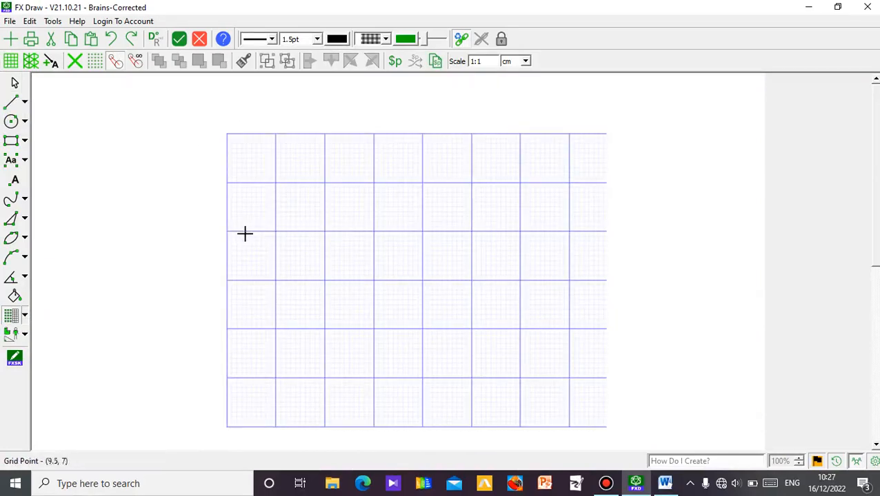
left_click(18, 83)
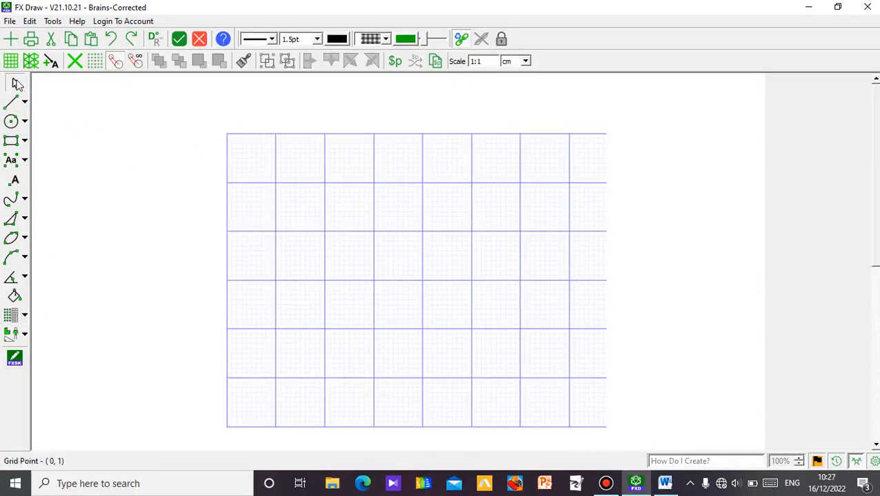
Change the graph paper to the Isometric (Triangular) style and enlarge it to about 16 cm wide and 13.5 cm high.
left_click(269, 157)
left_click(229, 118)
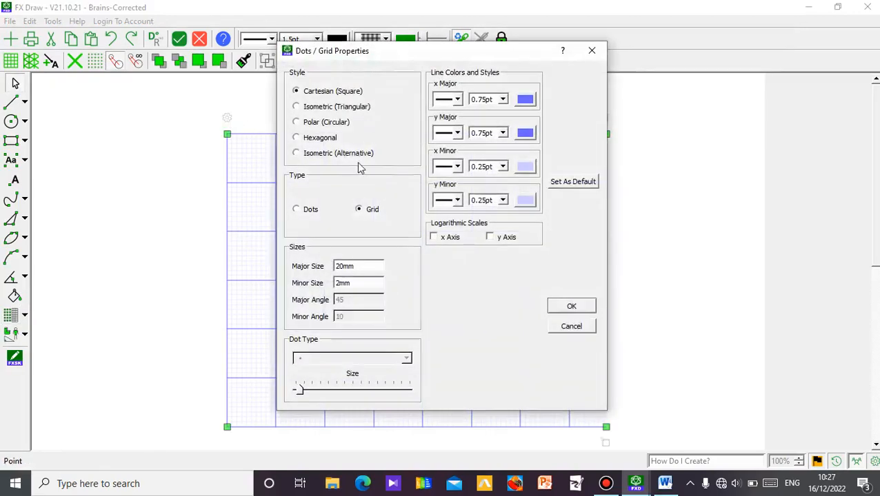
left_click(311, 109)
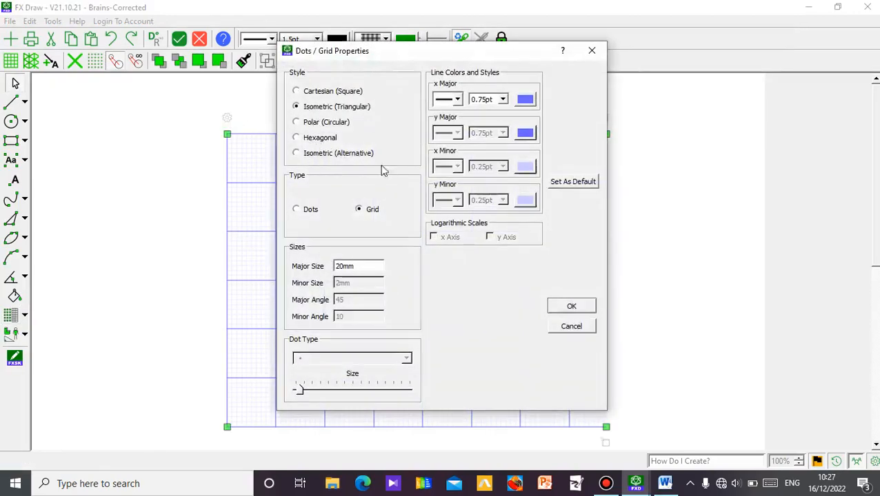
left_click(572, 307)
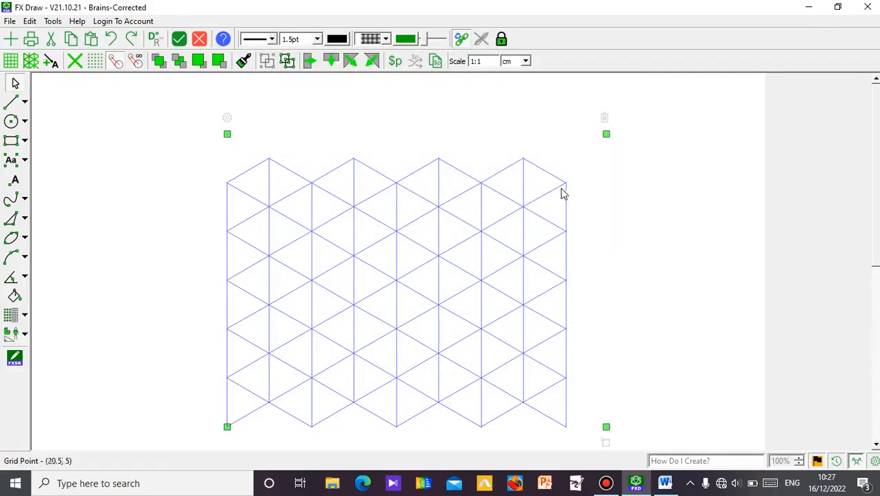
left_click_drag(606, 133, 619, 102)
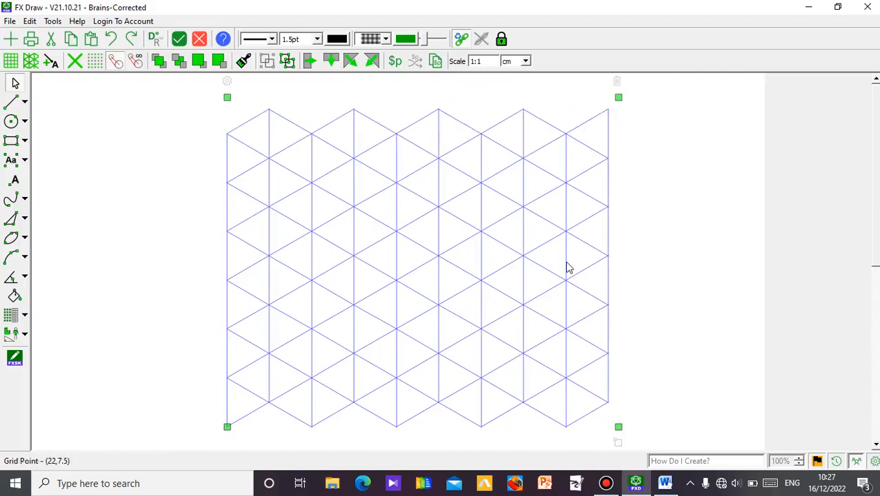
Set the isometric grid's x Major line colour to red (#ff0000).
left_click(227, 83)
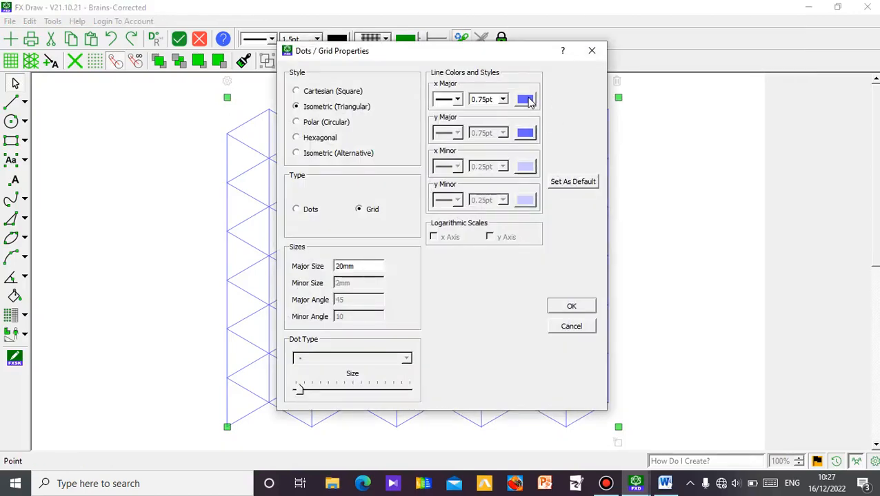
left_click(525, 100)
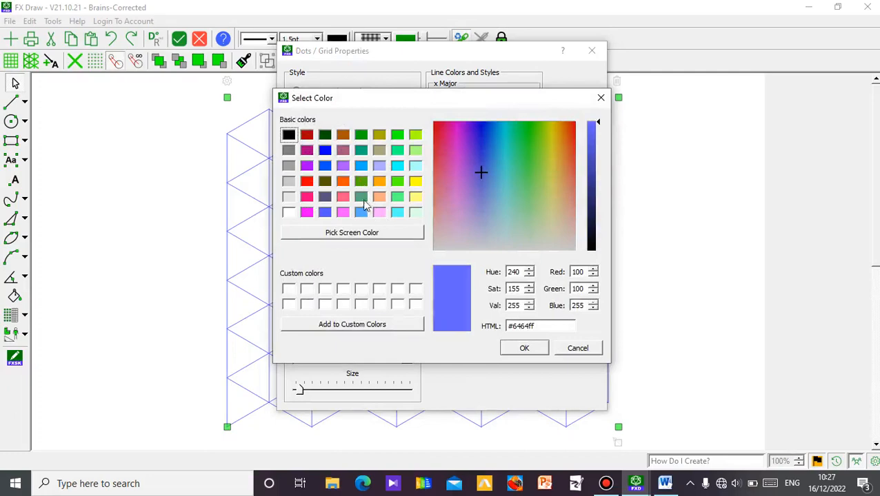
left_click(307, 182)
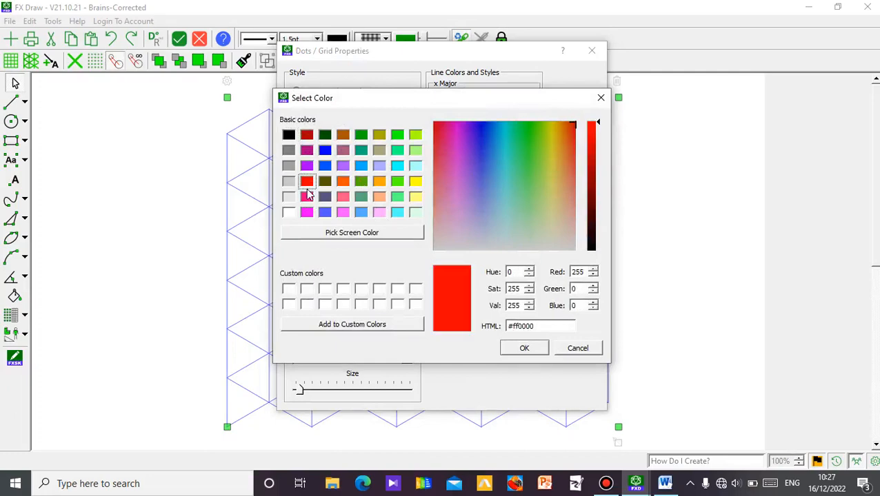
left_click(525, 349)
left_click(573, 308)
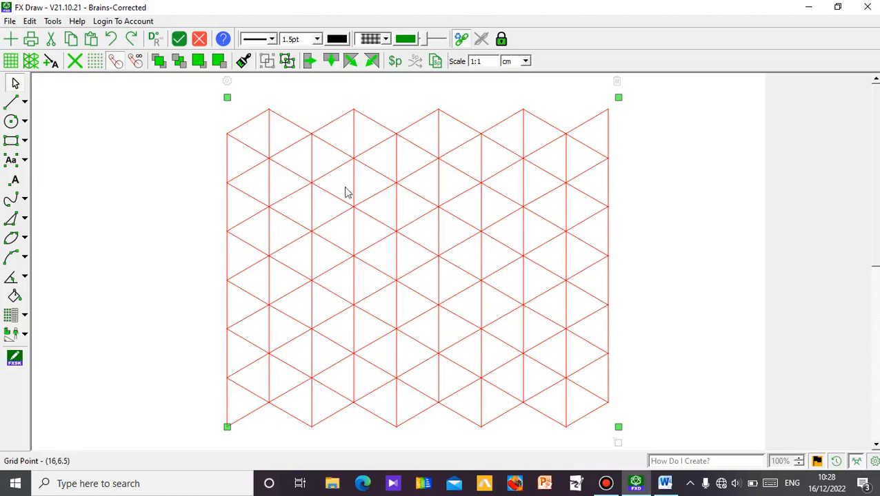
Draw black straight lines between points of the isometric grid, outlining part of a solid with two vertical edges.
left_click(11, 104)
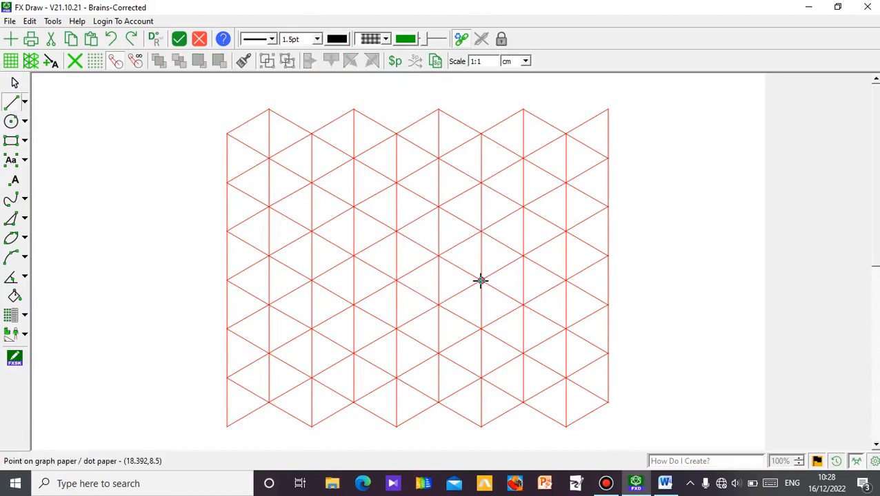
left_click_drag(449, 297, 481, 280)
left_click_drag(444, 252, 445, 252)
left_click_drag(440, 304, 354, 258)
left_click_drag(439, 257, 438, 159)
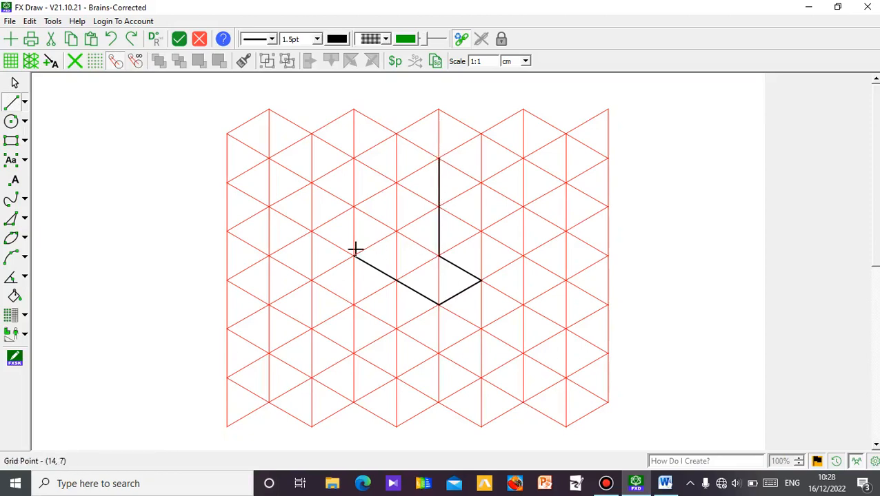
left_click_drag(354, 255, 354, 160)
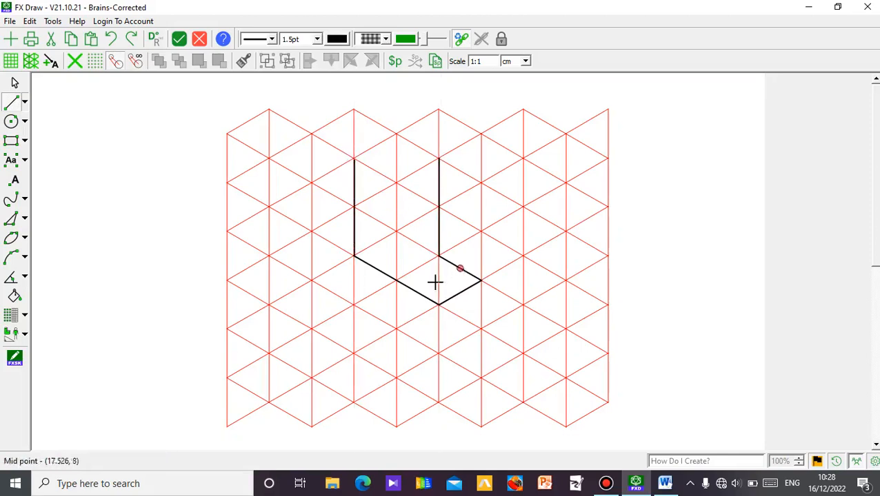
left_click(15, 82)
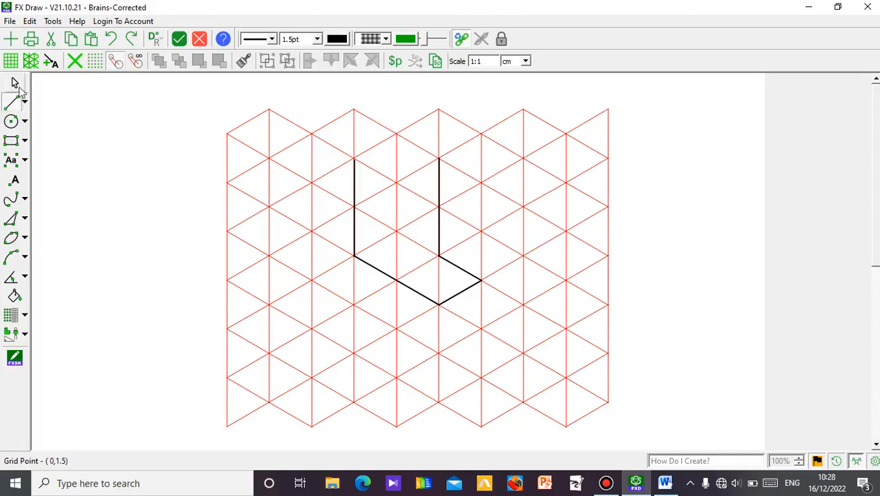
Undo the black lines drawn on the isometric grid.
left_click(111, 40)
left_click(112, 40)
left_click(112, 40)
left_click(111, 39)
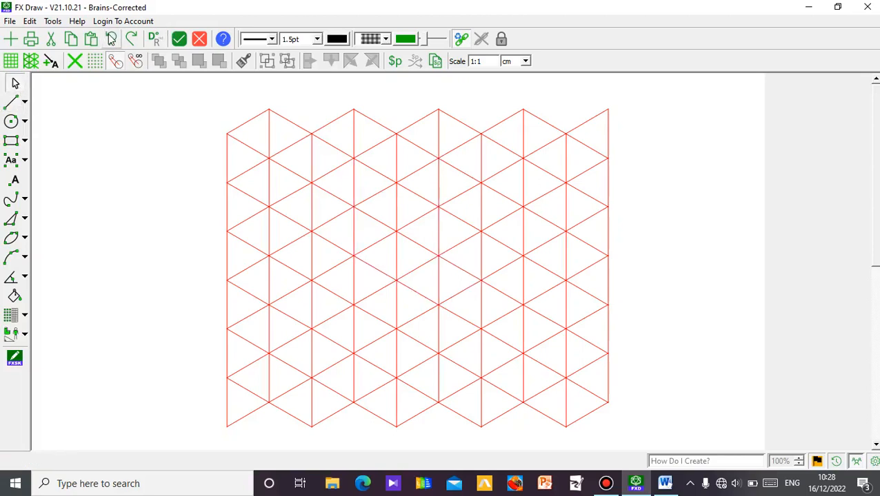
Change the red graph paper's style to Hexagonal.
left_click(259, 182)
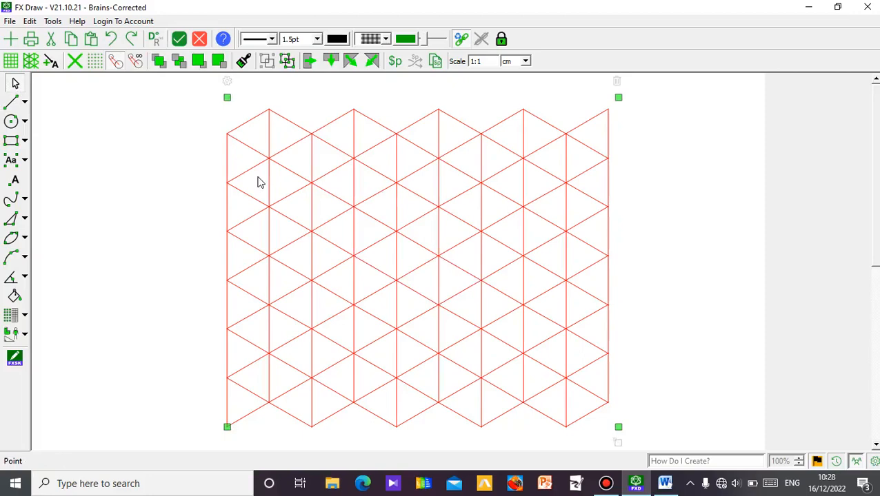
left_click(227, 82)
left_click(296, 139)
left_click(570, 307)
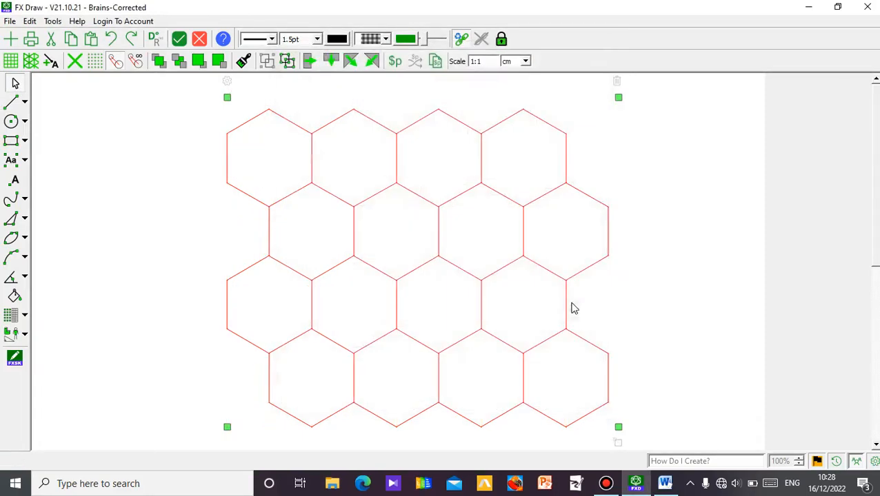
Change the graph paper's style to Polar (Circular) and reduce its height to about 13 cm.
left_click(228, 83)
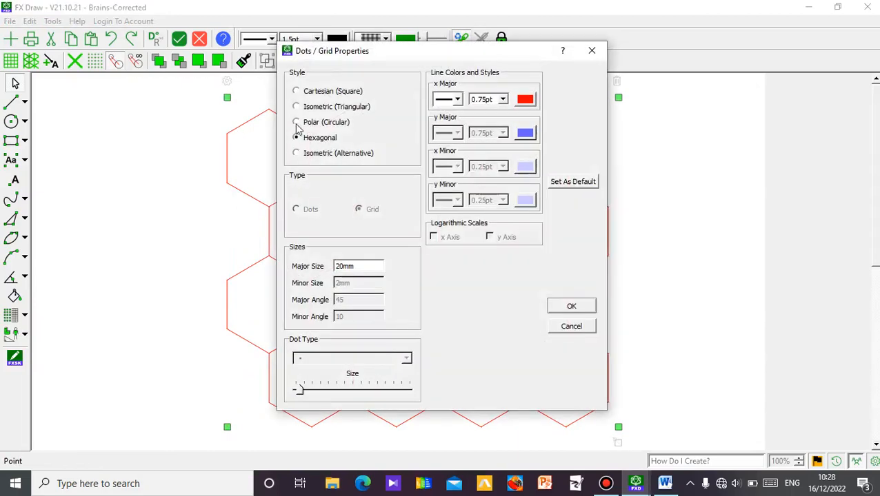
left_click(297, 122)
left_click(560, 307)
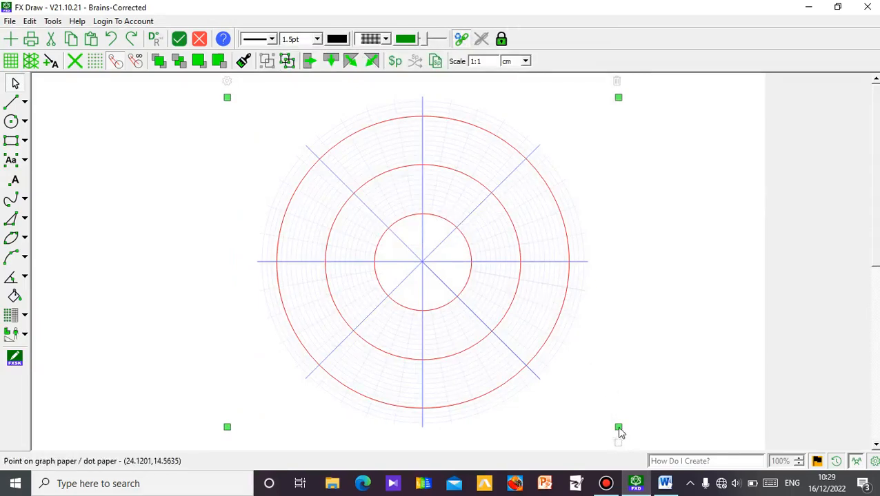
mouse_move(618, 432)
left_mouse_down()
mouse_move(655, 445)
mouse_move(604, 413)
mouse_move(620, 420)
left_mouse_up()
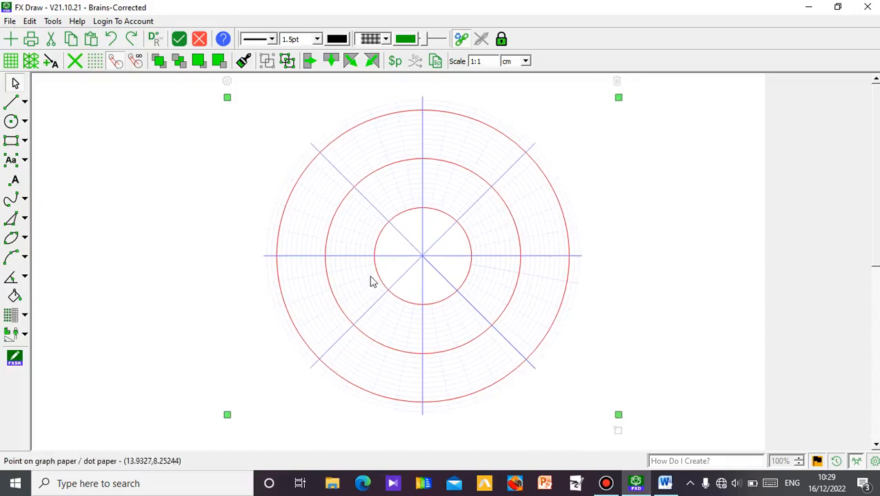
Change the graph paper's style to Isometric (Alternative).
left_click(226, 82)
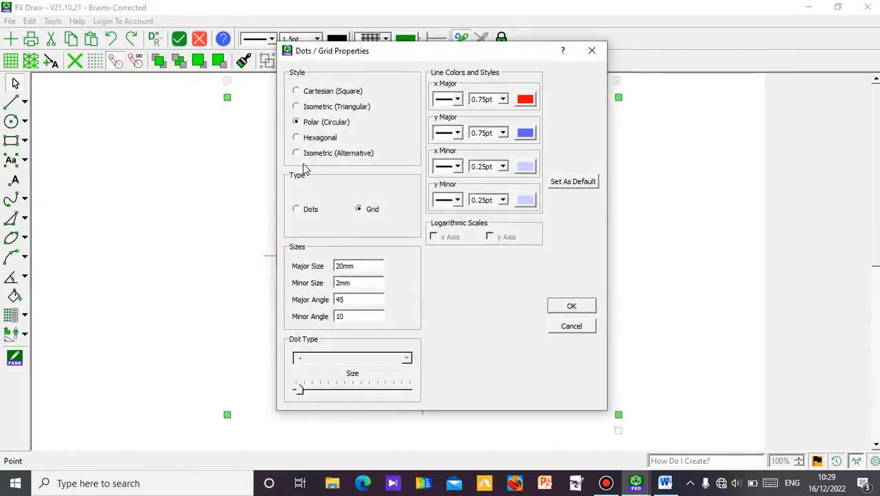
left_click(296, 153)
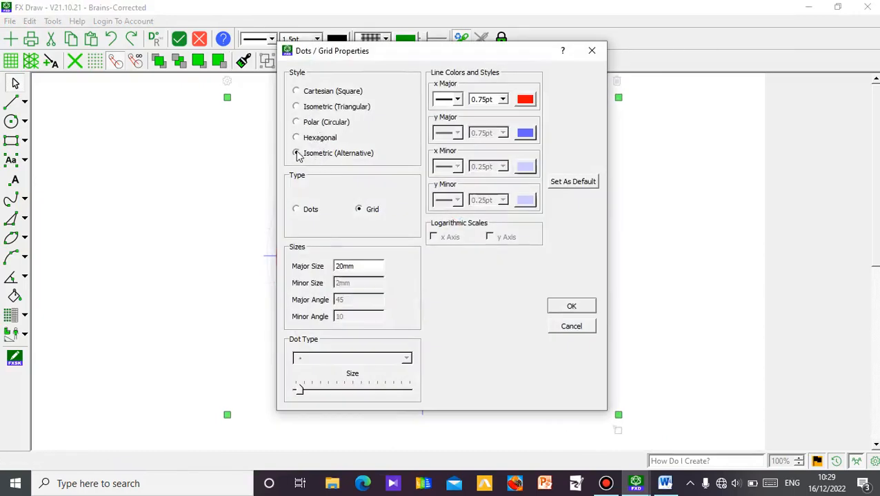
left_click(570, 308)
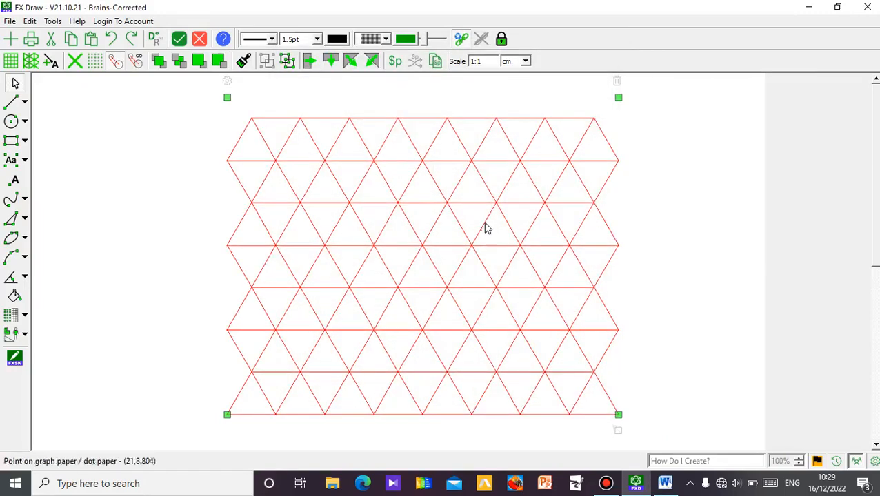
Convert the paper to Cartesian (Square) style with dots in place of grid lines.
left_click(229, 82)
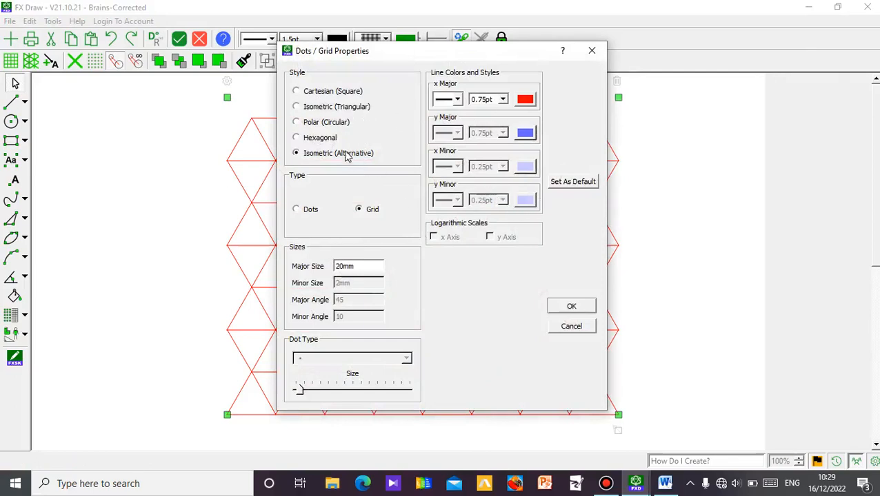
left_click(296, 122)
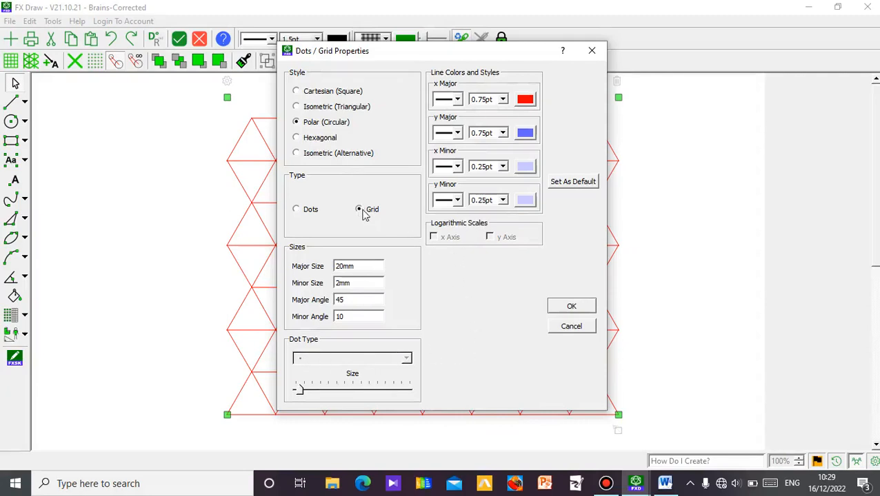
left_click(296, 210)
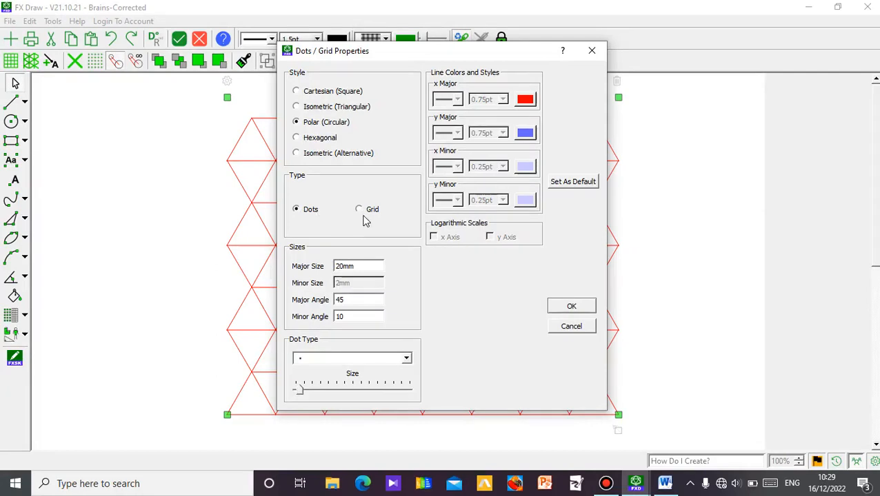
left_click(298, 92)
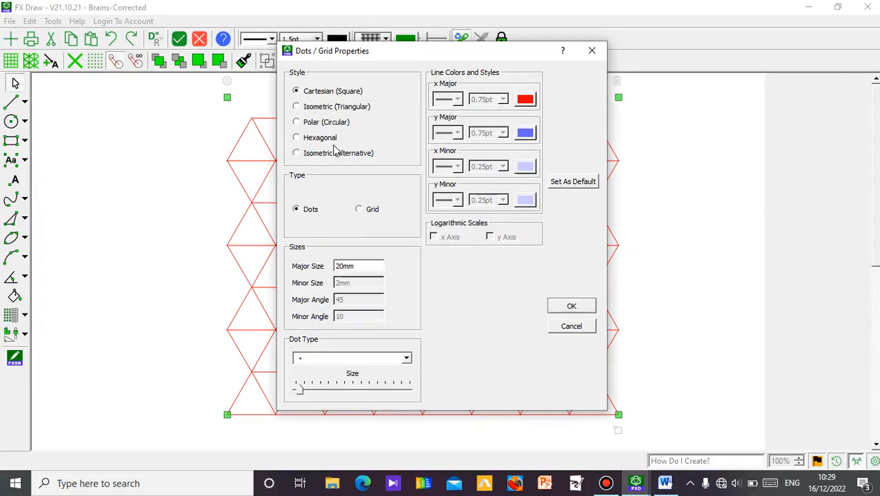
left_click(572, 308)
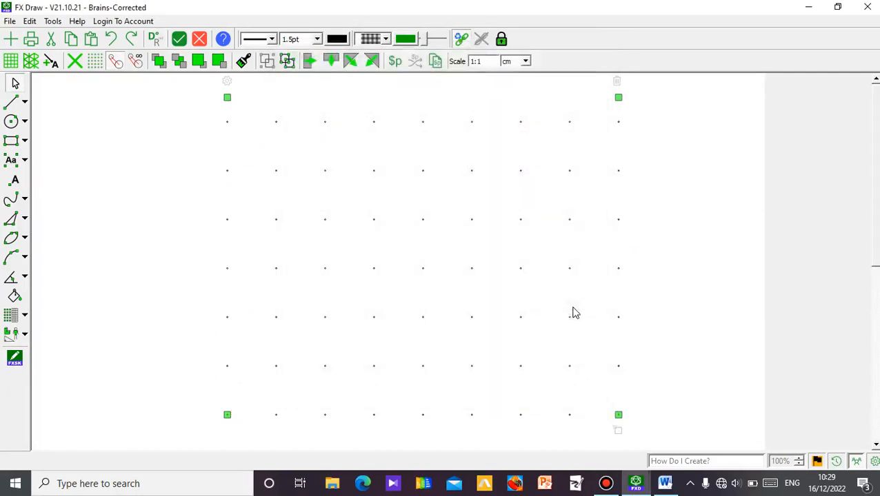
Set the dot paper's major size first to 10 mm and finally to 5 mm.
left_click(229, 84)
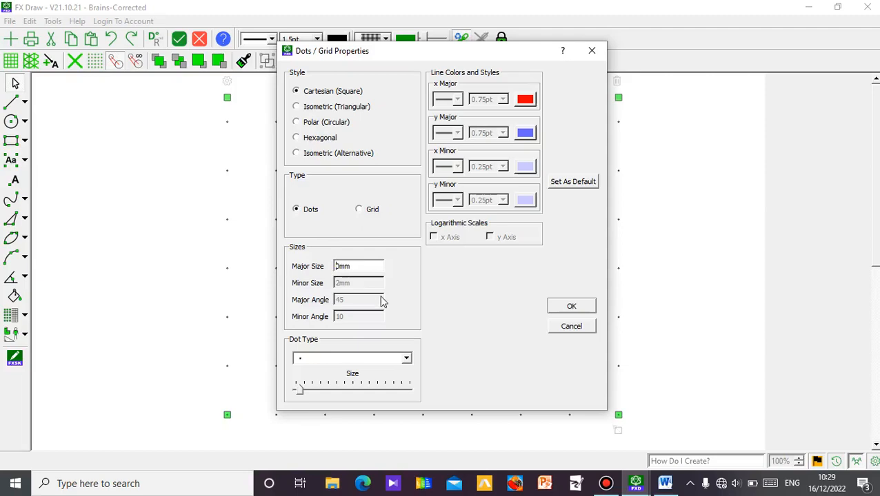
left_click(551, 308)
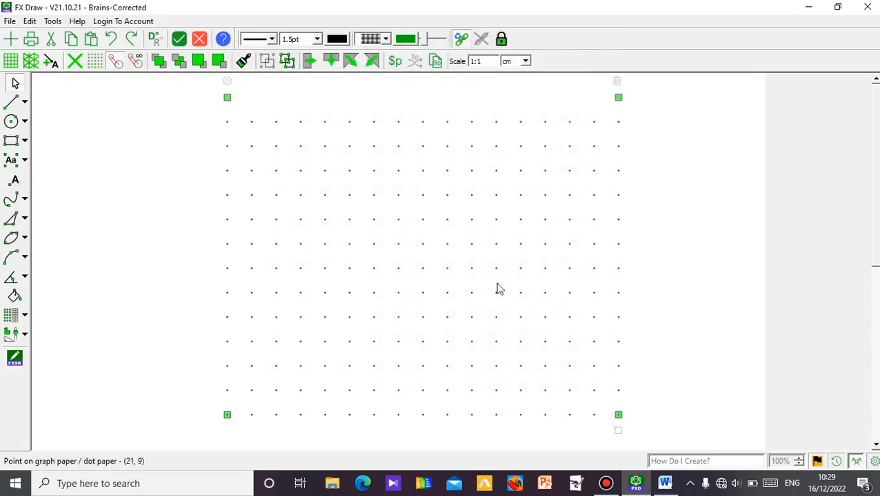
double_click(229, 88)
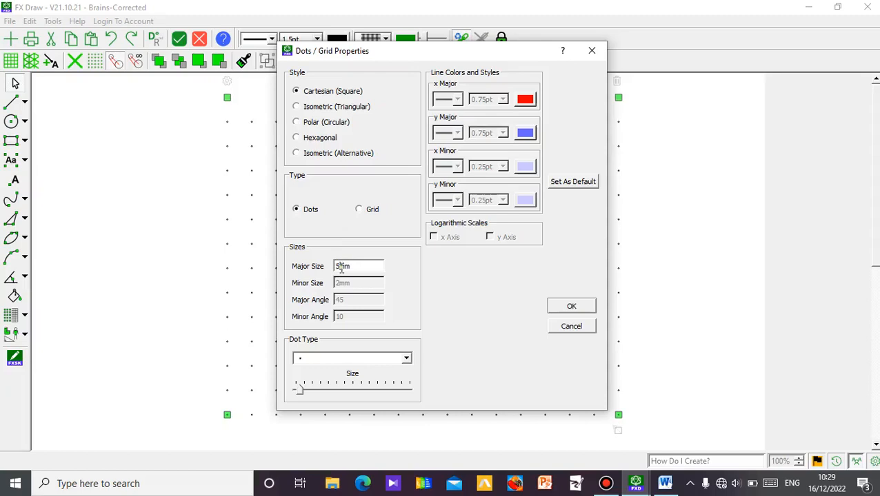
left_click(571, 308)
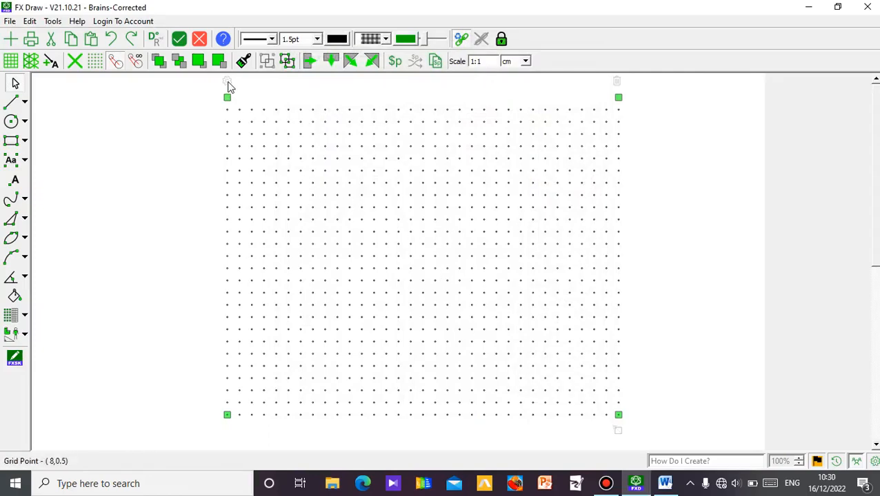
Change the dot paper to the Polar (Circular) style and set its major size to 20 mm.
left_click(228, 84)
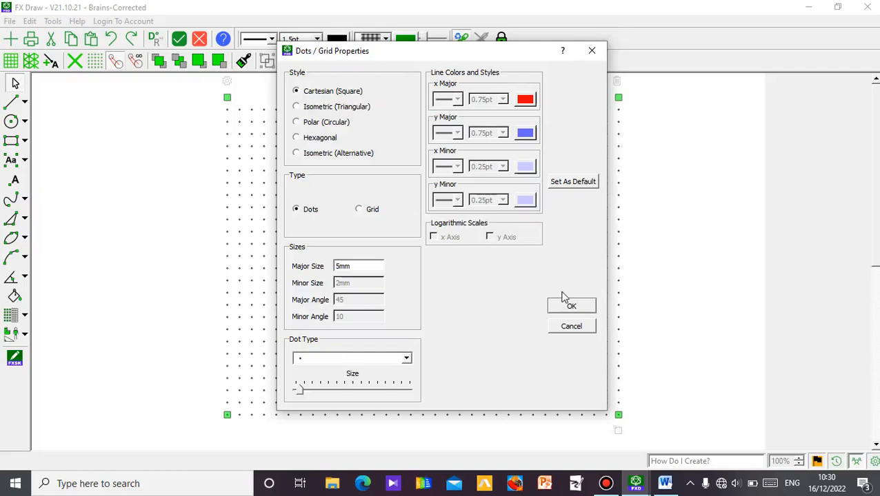
left_click(296, 122)
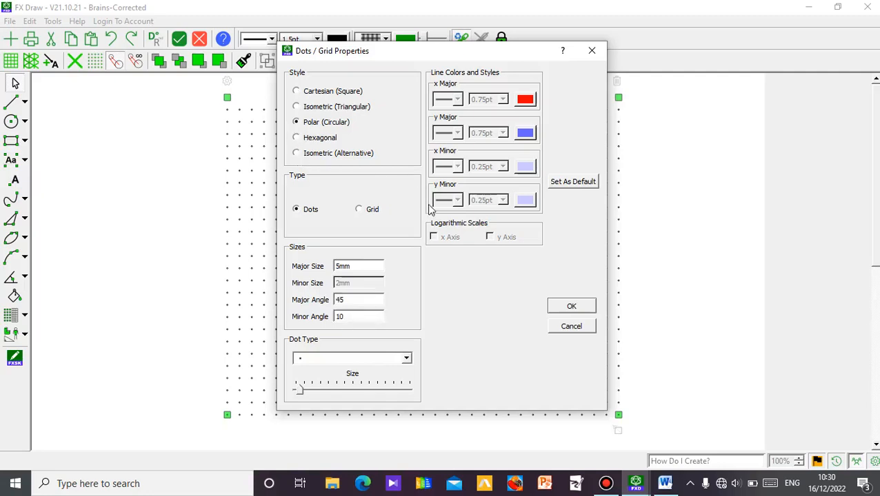
left_click(579, 306)
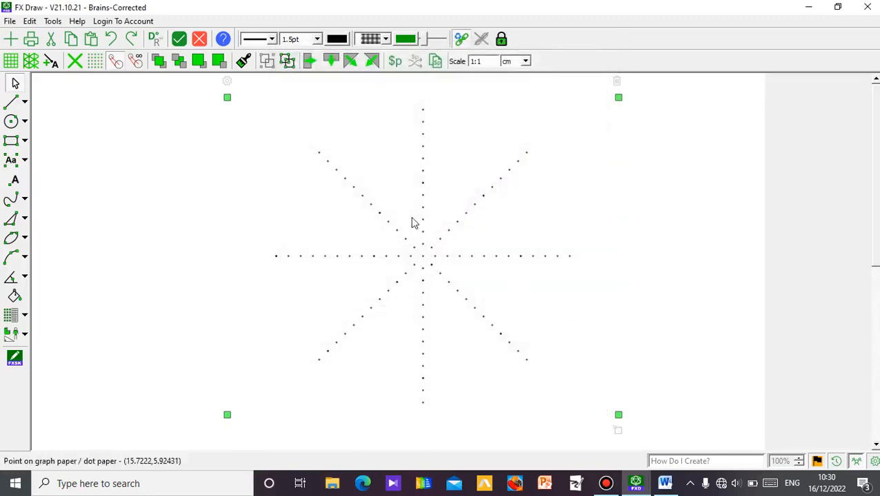
left_click(229, 82)
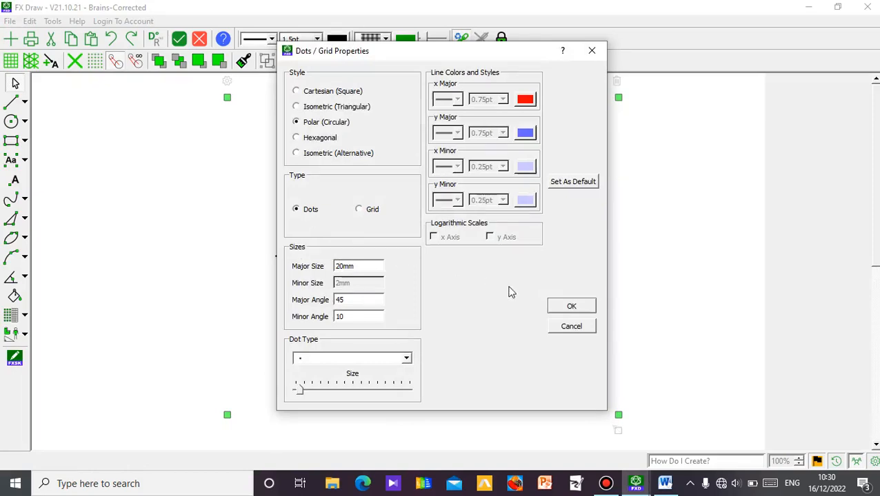
left_click(562, 305)
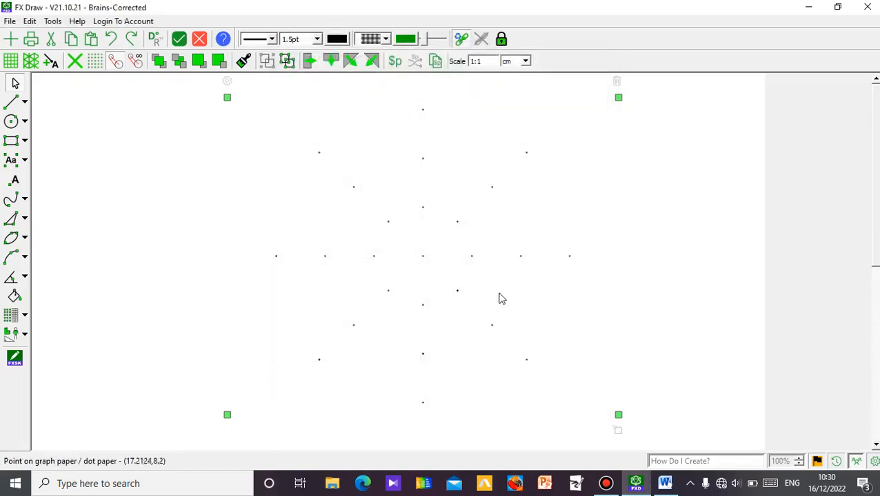
Set the polar dot paper's major size to 5 mm.
left_click(228, 82)
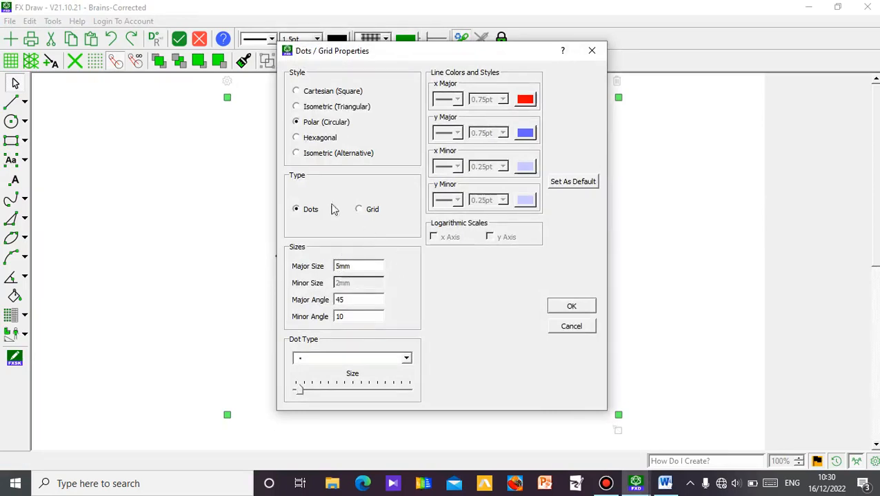
type("0")
left_click(568, 306)
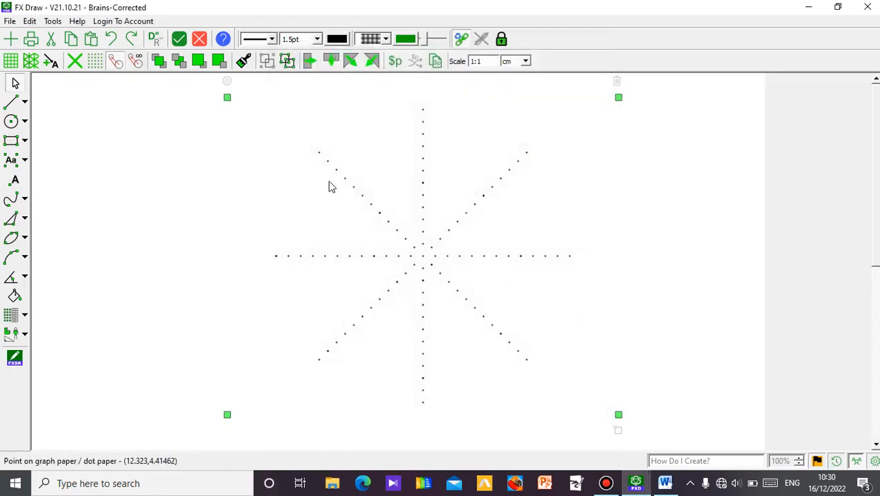
Return the dot paper to the Cartesian (Square) style and insert it into the Word document.
left_click(227, 82)
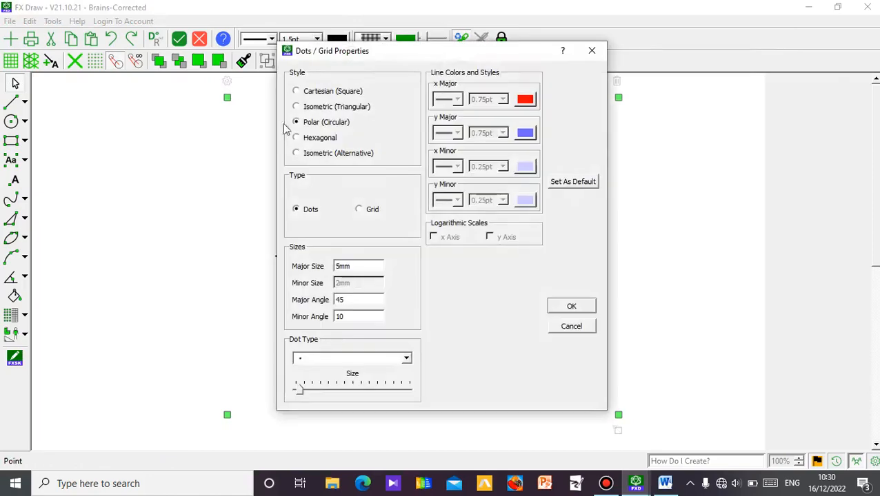
left_click(296, 92)
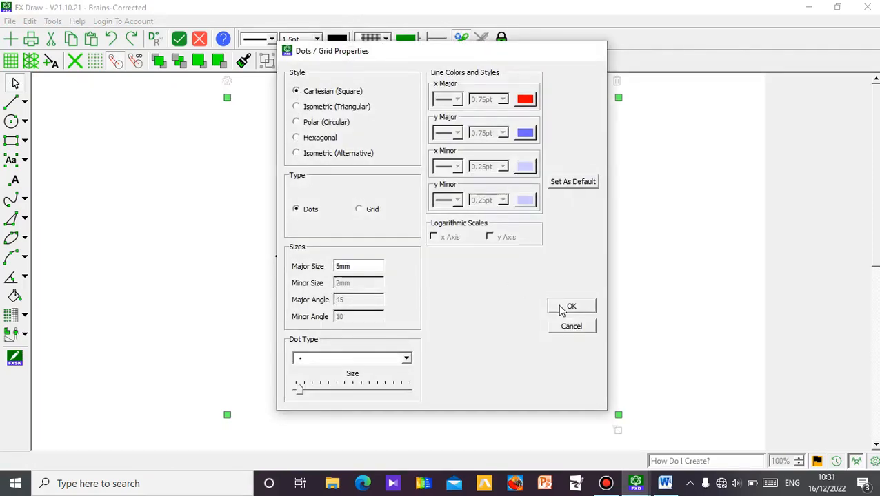
left_click(571, 307)
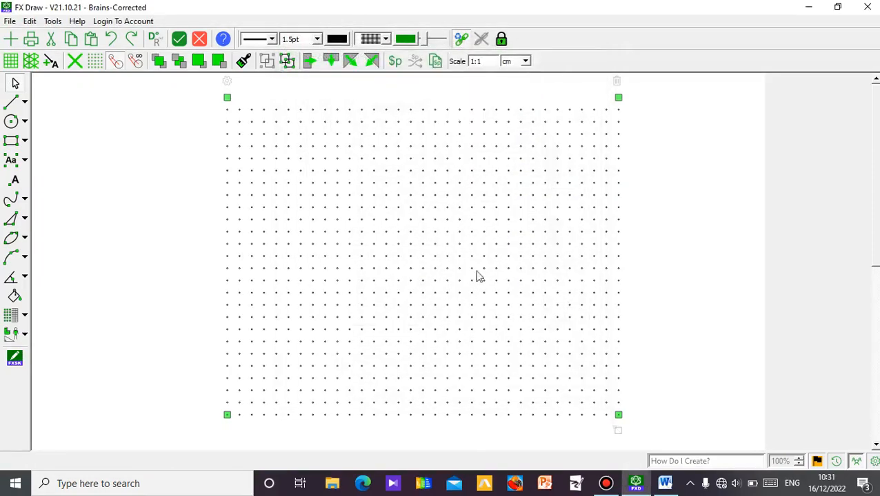
left_click(178, 43)
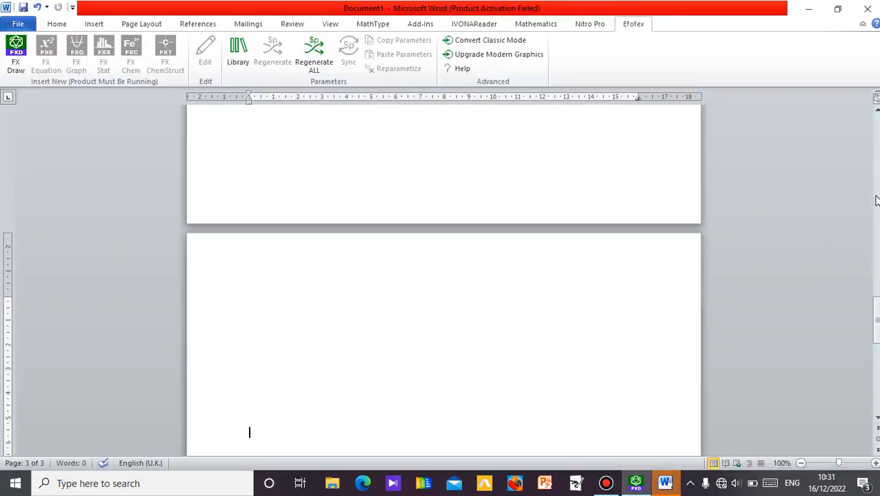
Move the inserted dot paper up towards the top of the third page, close to the left margin.
left_click_drag(876, 328, 876, 349)
left_click_drag(487, 443, 503, 182)
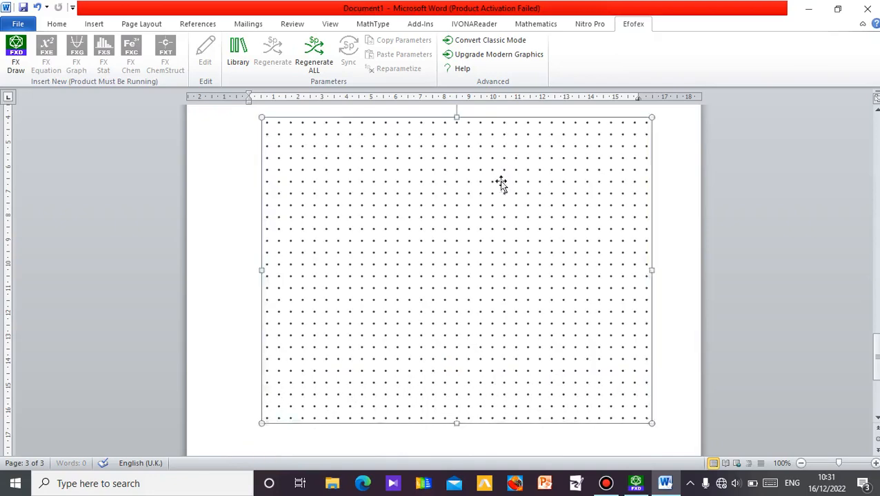
left_click_drag(876, 352, 876, 319)
left_click_drag(495, 372, 493, 343)
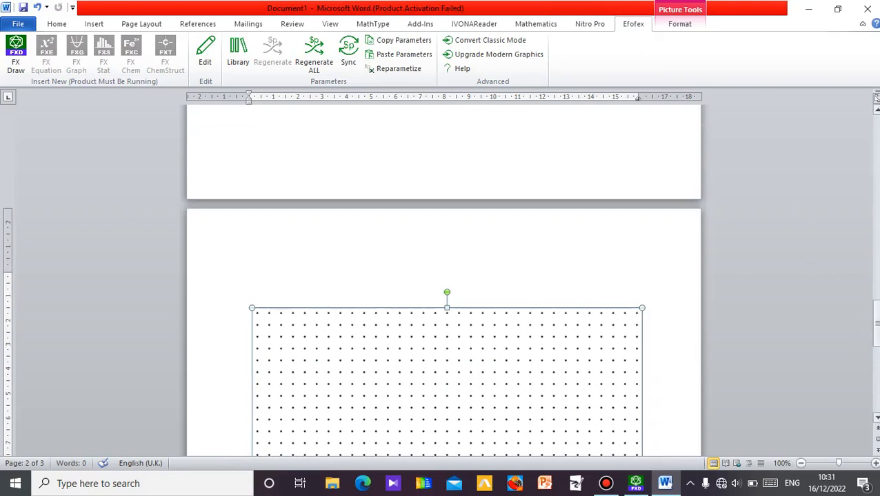
left_click_drag(876, 337, 876, 256)
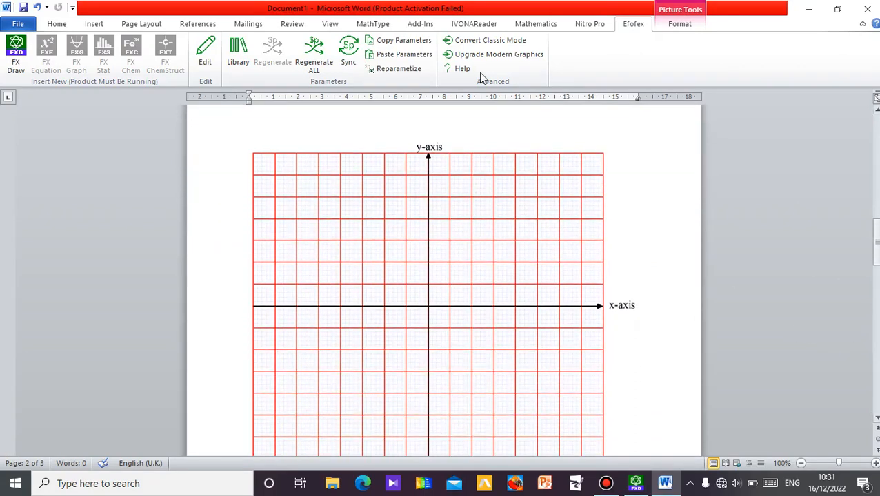